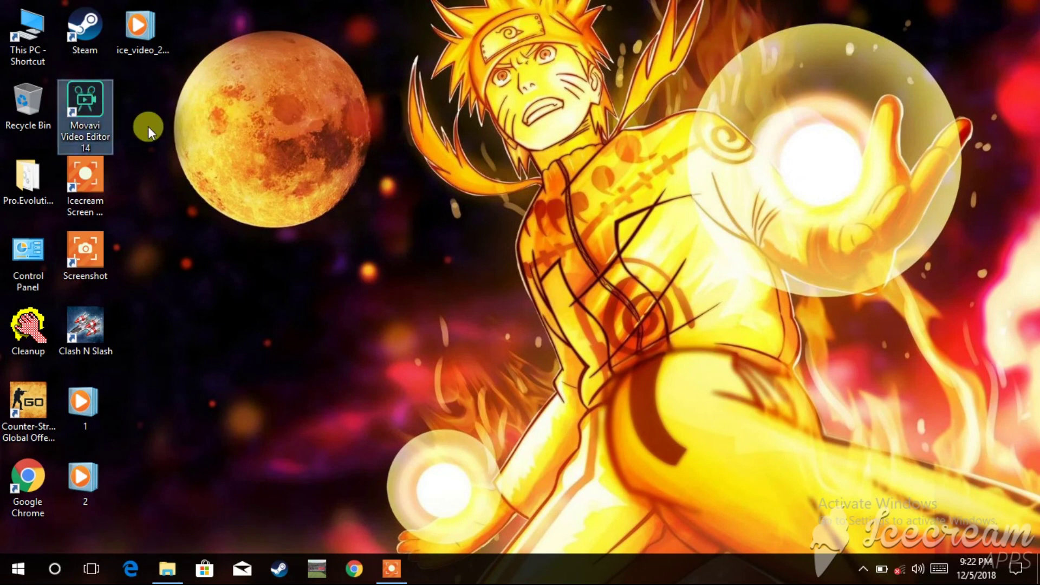
# - Launch Movavi Video Editor 14 and create a new project in full-feature mode
pyautogui.click(76, 111)
pyautogui.doubleClick(77, 112)
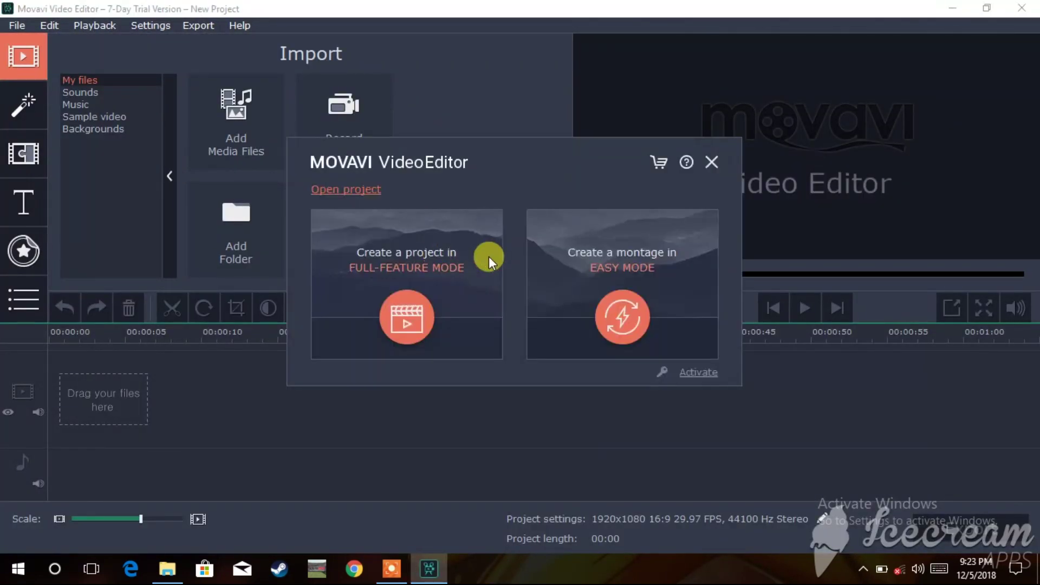
pyautogui.click(406, 297)
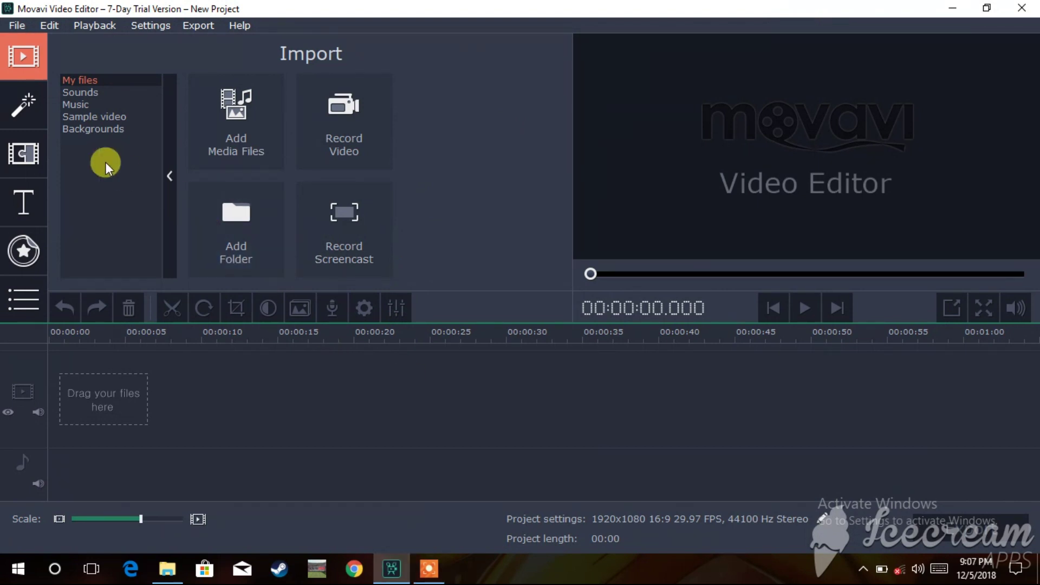
# - Find the Sunset image among the built-in backgrounds and add it to the start of the video track
pyautogui.click(115, 128)
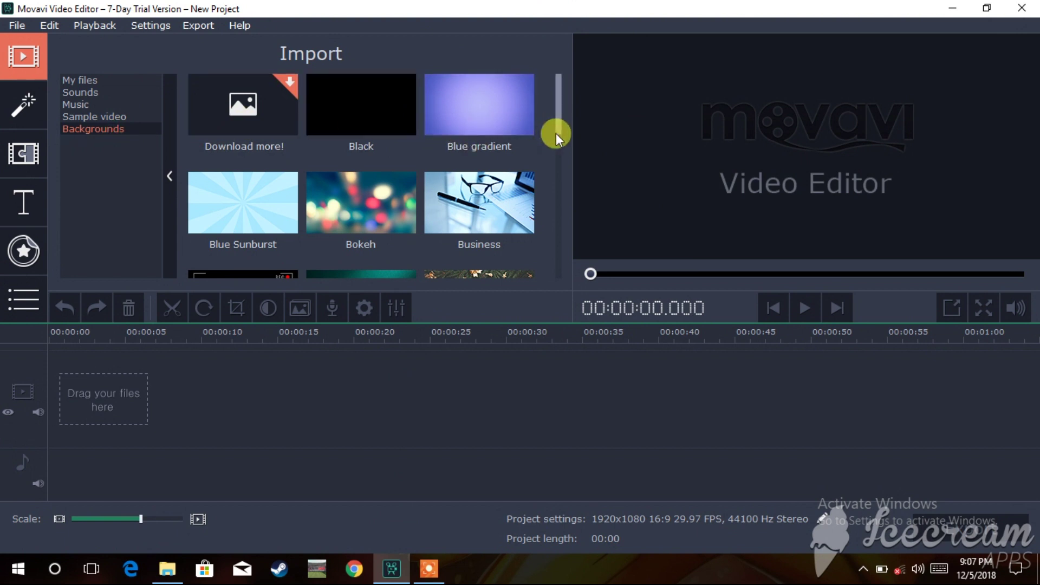
pyautogui.moveTo(558, 116); pyautogui.dragTo(558, 171)
pyautogui.click(345, 153)
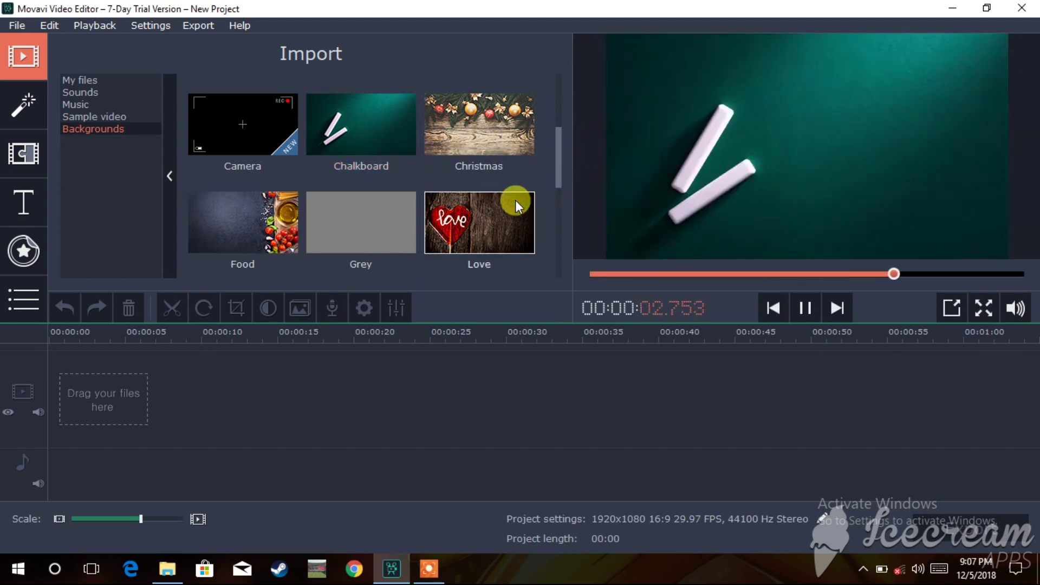
pyautogui.click(562, 206)
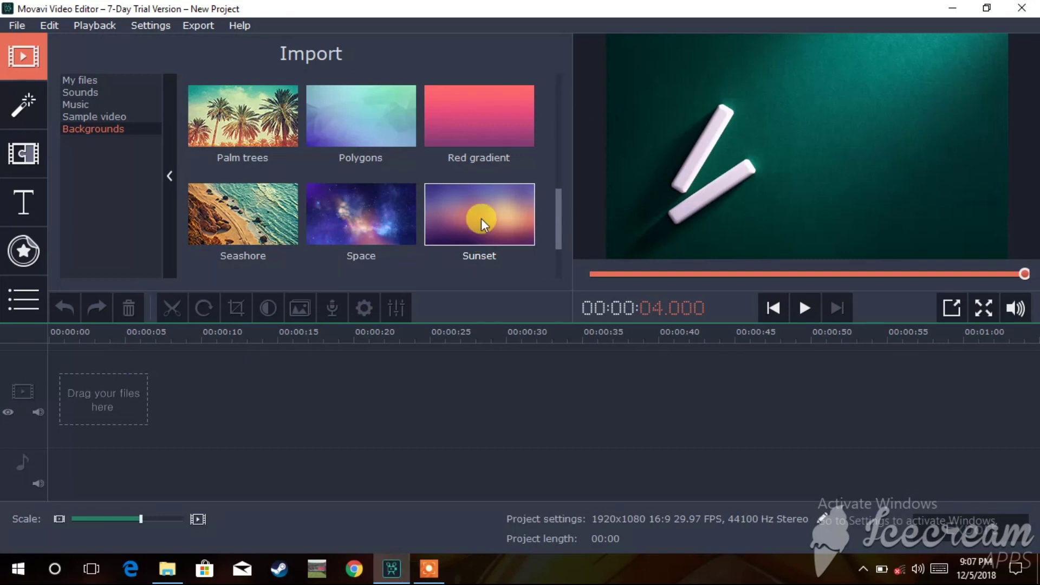
pyautogui.moveTo(481, 219); pyautogui.dragTo(84, 370)
# - Replace the Sunset clip on the video track with the Polygons background
pyautogui.click(365, 143)
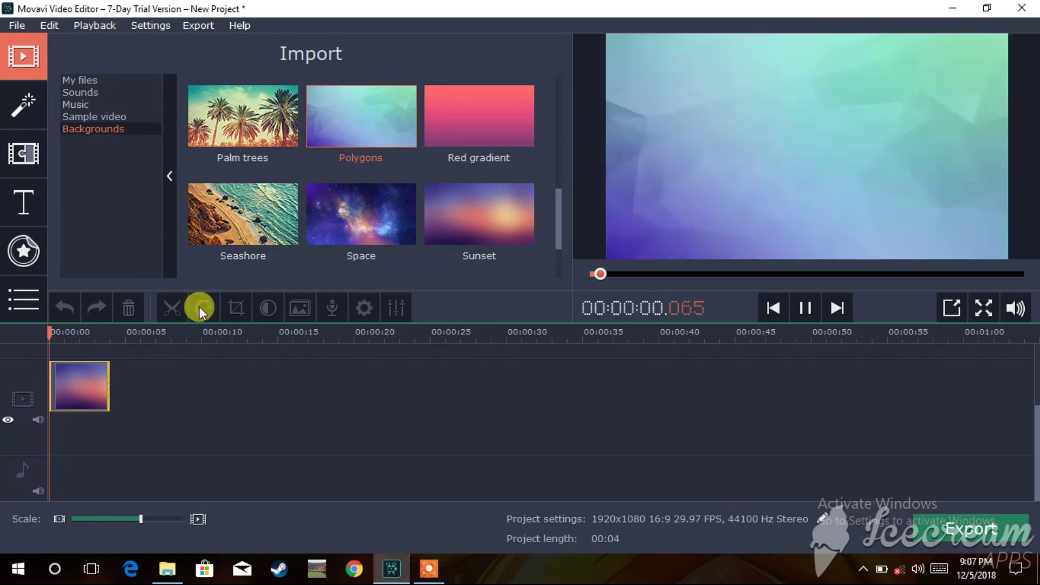
pyautogui.rightClick(89, 376)
pyautogui.click(124, 326)
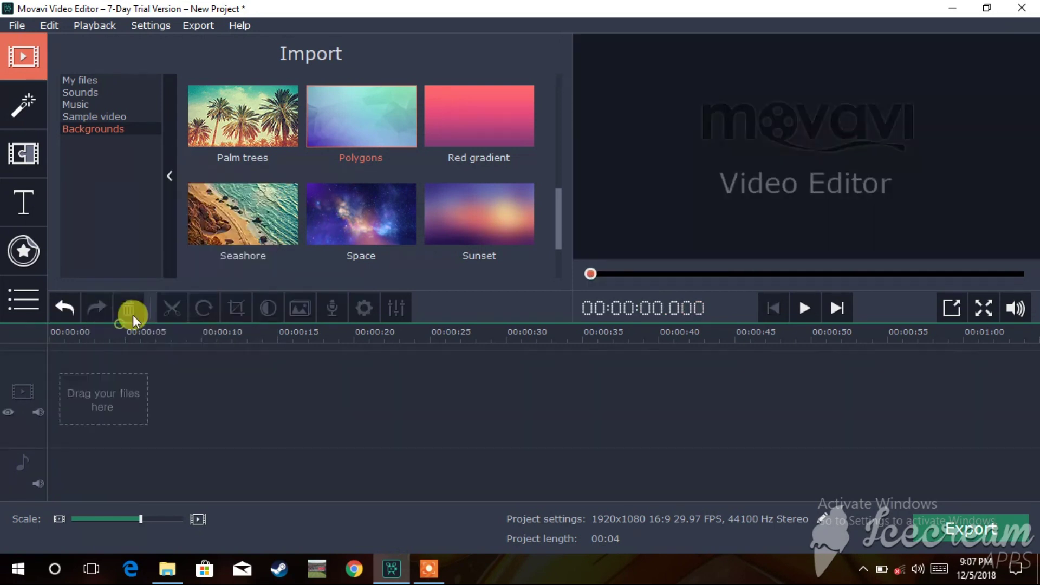
pyautogui.moveTo(380, 126); pyautogui.dragTo(77, 365)
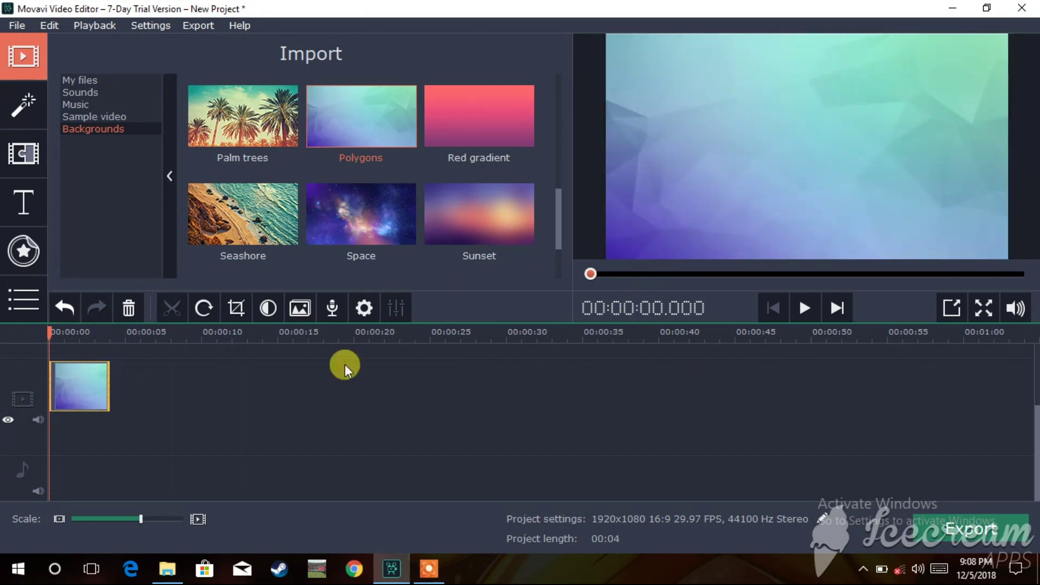
# - Add the Simple text title at the current position over the Polygons clip
pyautogui.click(19, 209)
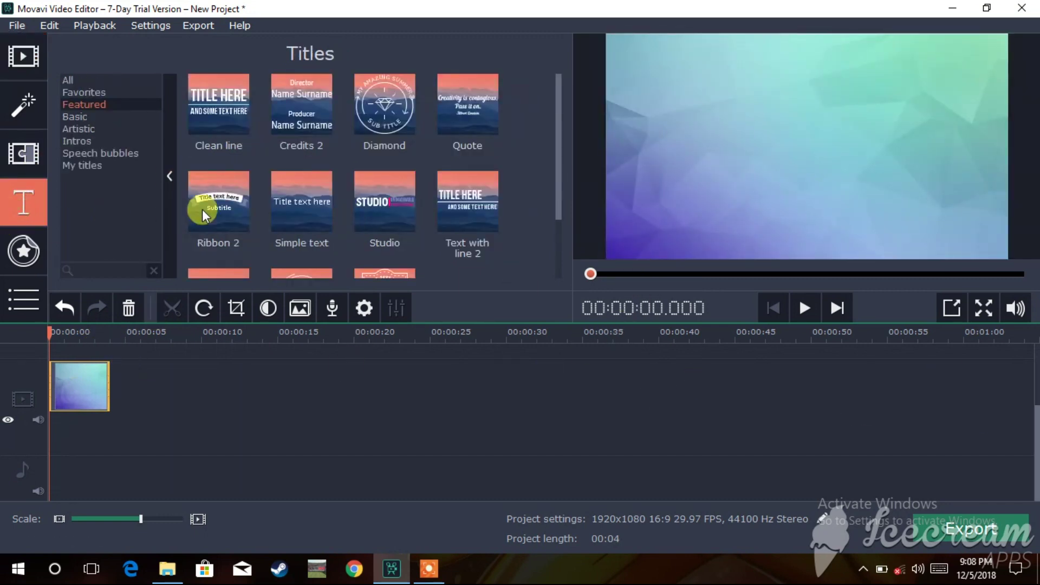
pyautogui.click(323, 187)
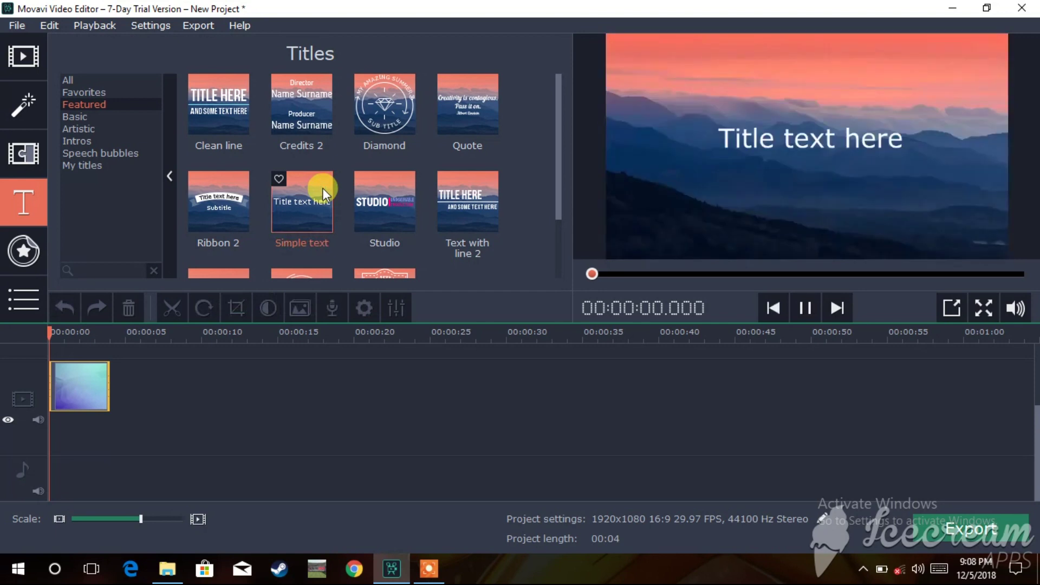
pyautogui.rightClick(307, 209)
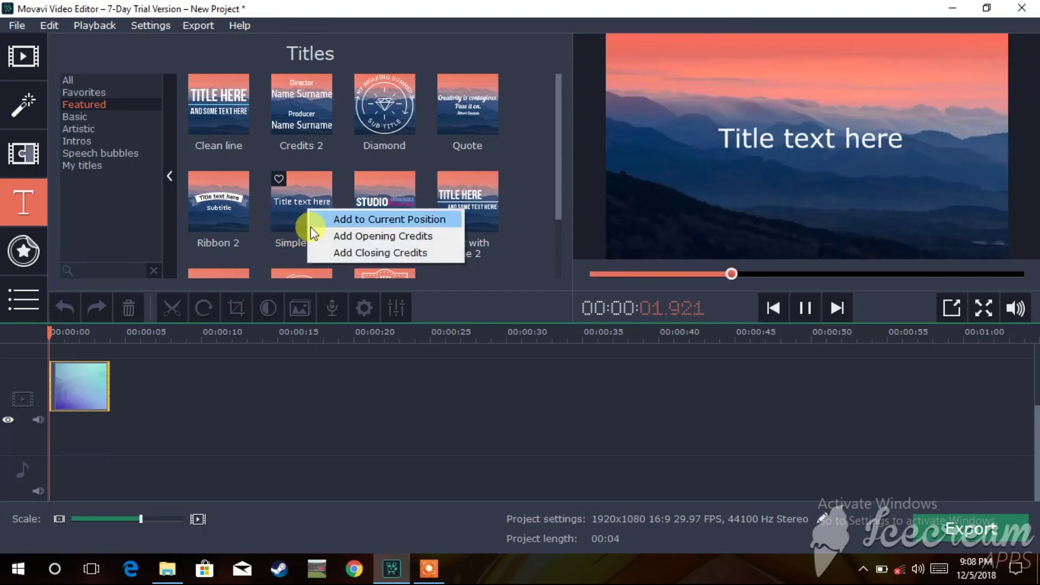
pyautogui.click(315, 222)
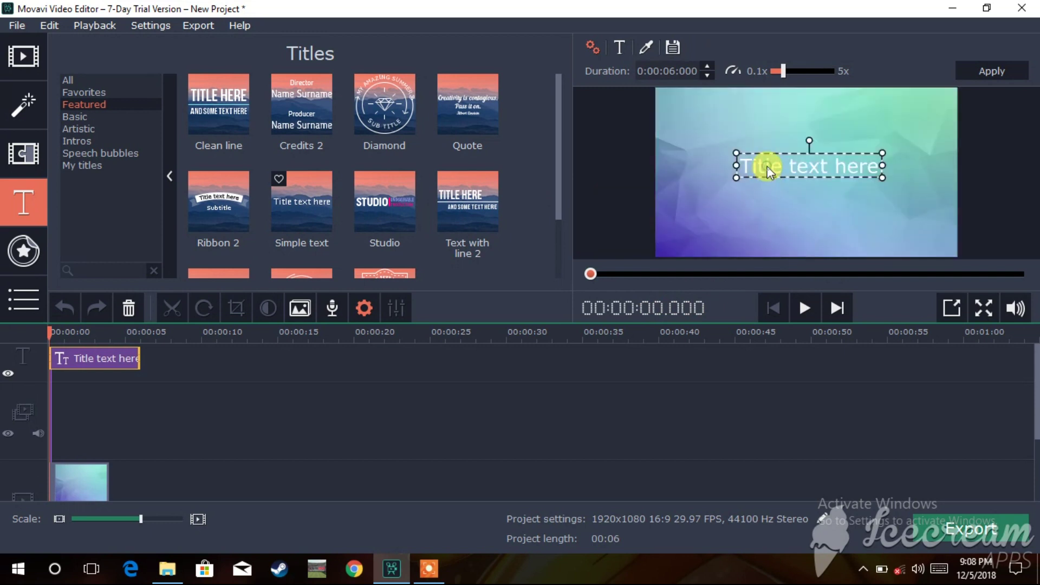
# - Replace the title's placeholder text with "How to make thumbnail for"
pyautogui.click(770, 163)
pyautogui.doubleClick(770, 160)
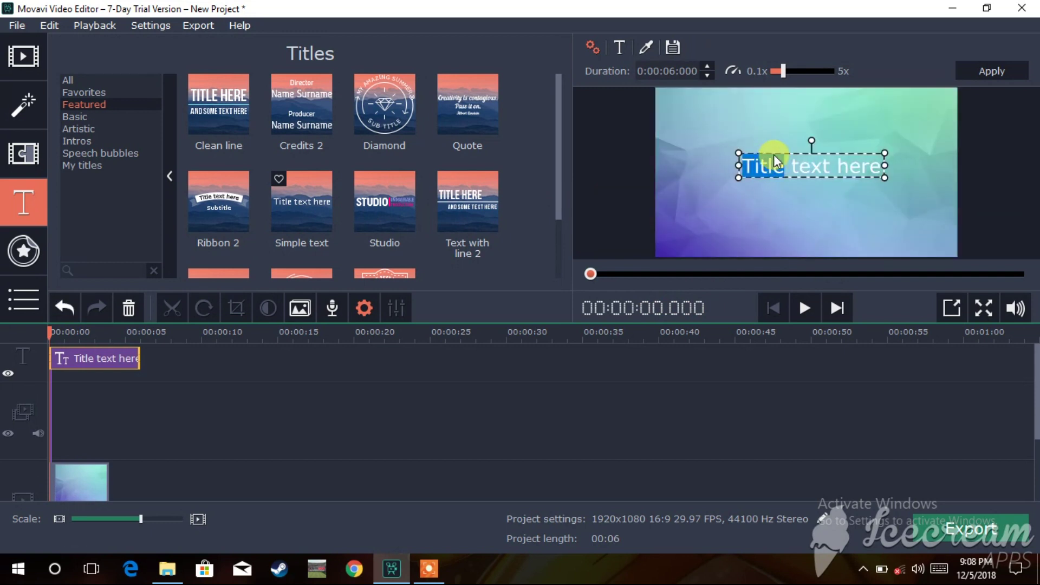
pyautogui.press('BackSpace')
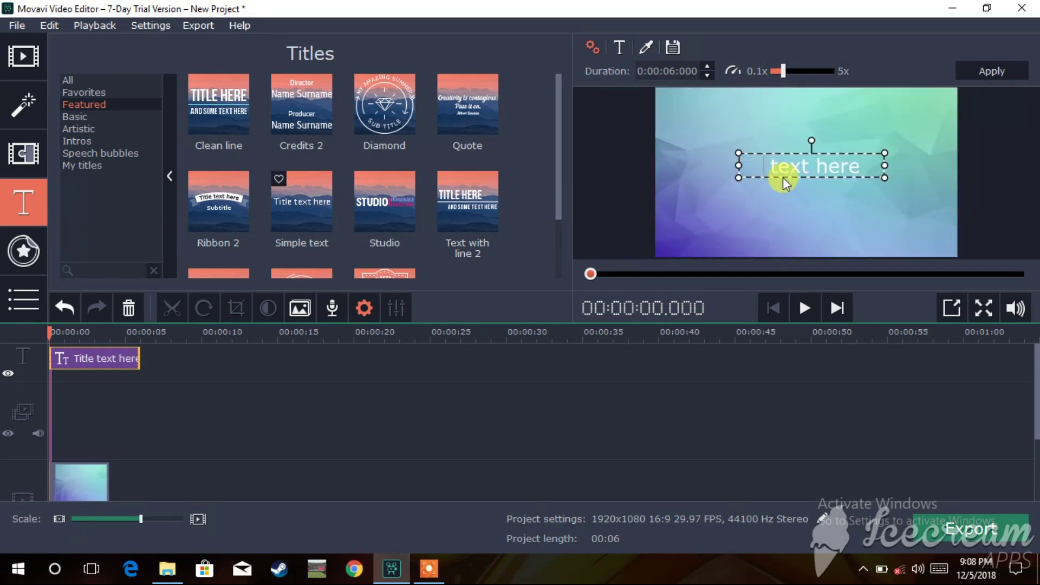
pyautogui.press('Delete')
pyautogui.press('Delete')
pyautogui.press('Delete')
pyautogui.press('Delete')
pyautogui.press('Delete')
pyautogui.press('Delete')
pyautogui.press('Delete')
pyautogui.press('Delete')
pyautogui.press('Delete')
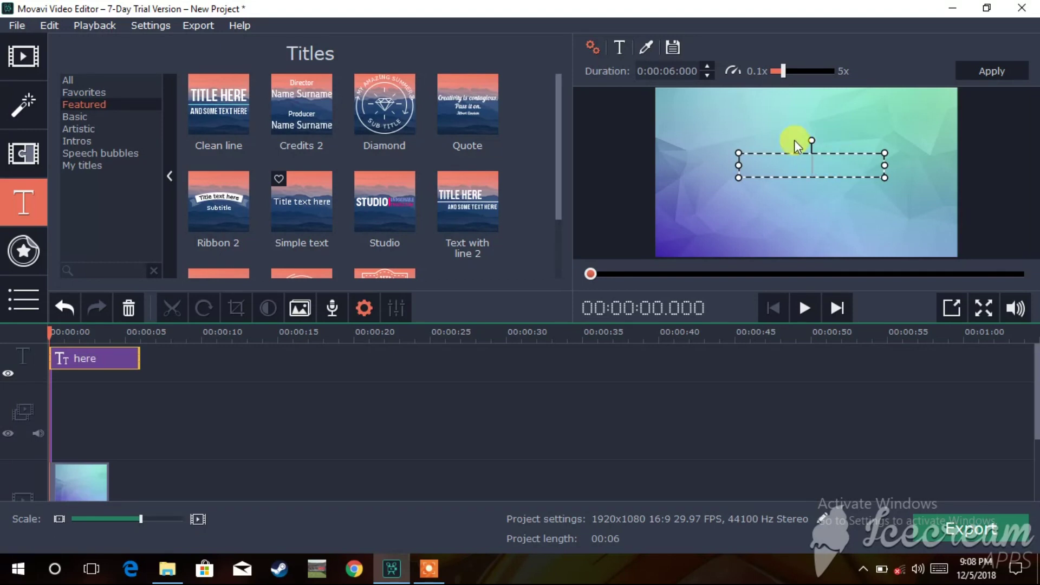
pyautogui.write('How to make thumbnail')
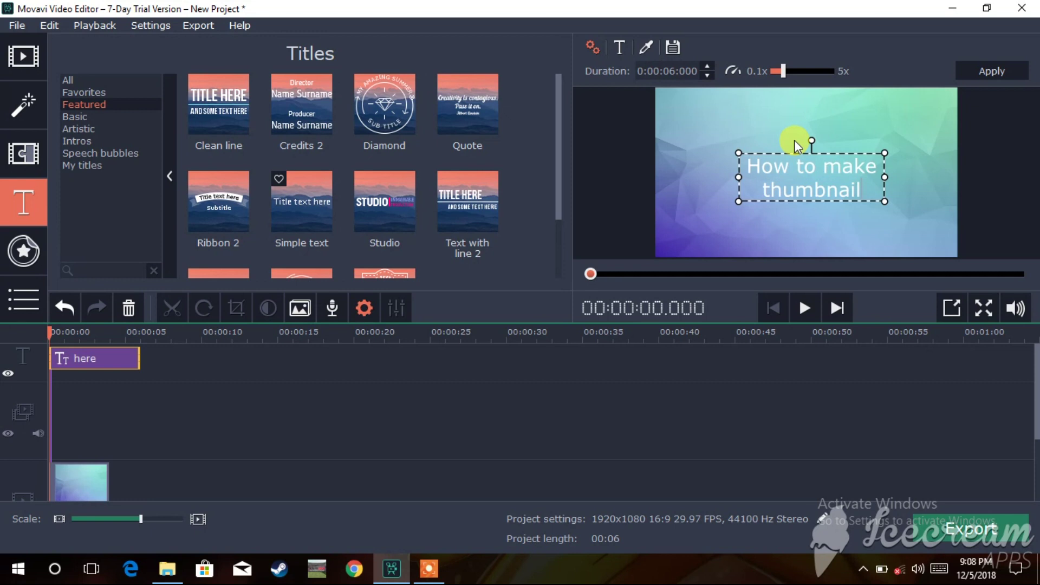
pyautogui.write(' for')
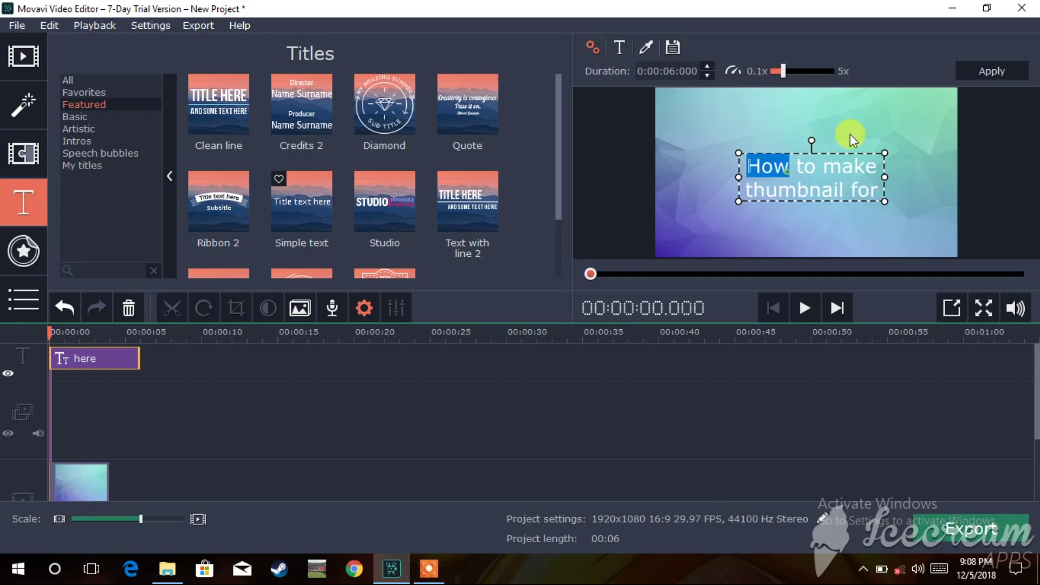
# - Move the title to the upper-right corner of the frame and narrow its box so the text wraps onto four lines
pyautogui.moveTo(820, 154); pyautogui.dragTo(882, 95)
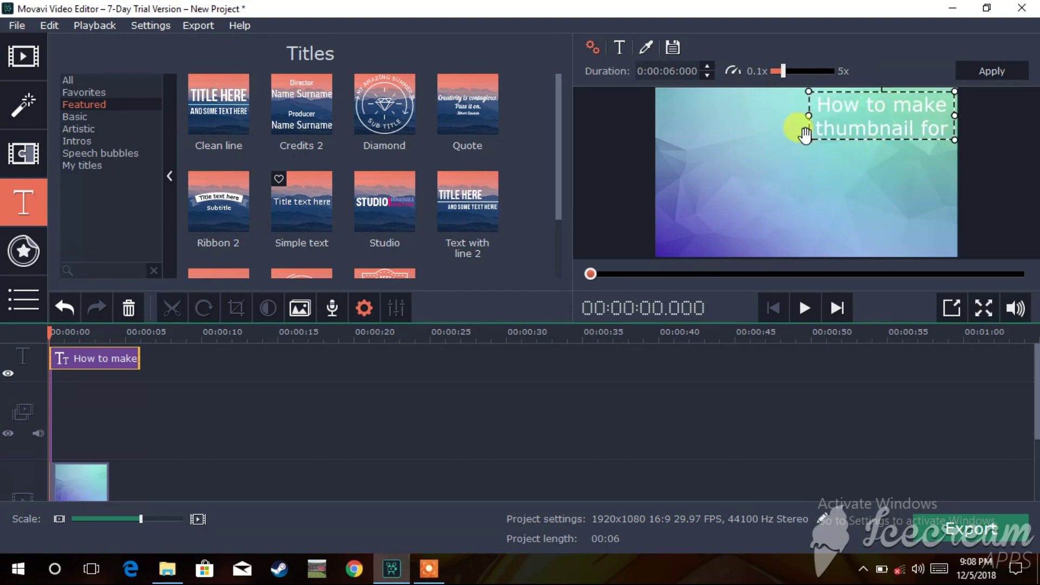
pyautogui.moveTo(811, 115); pyautogui.dragTo(849, 126)
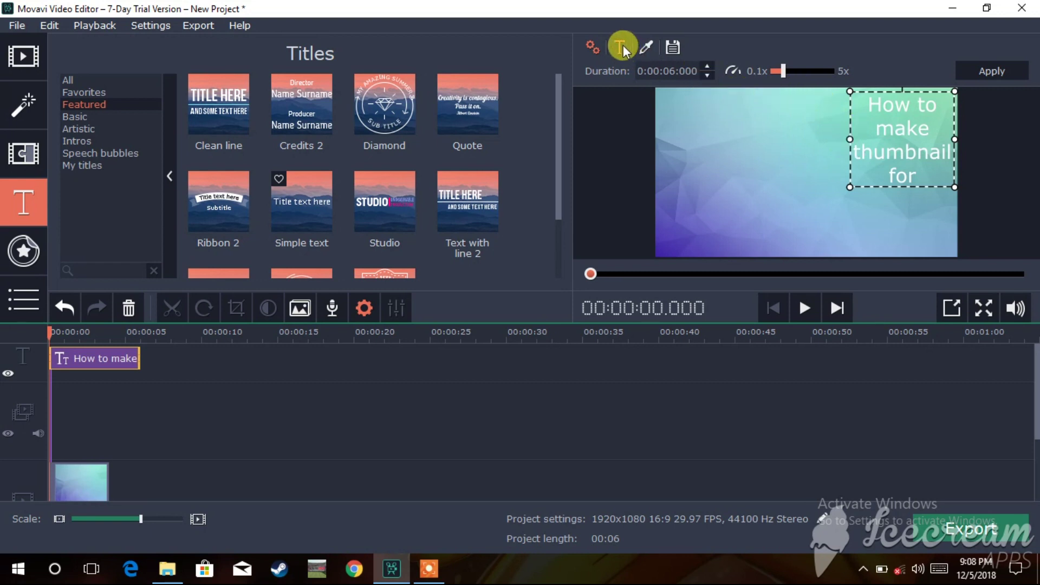
pyautogui.moveTo(879, 173); pyautogui.dragTo(856, 165)
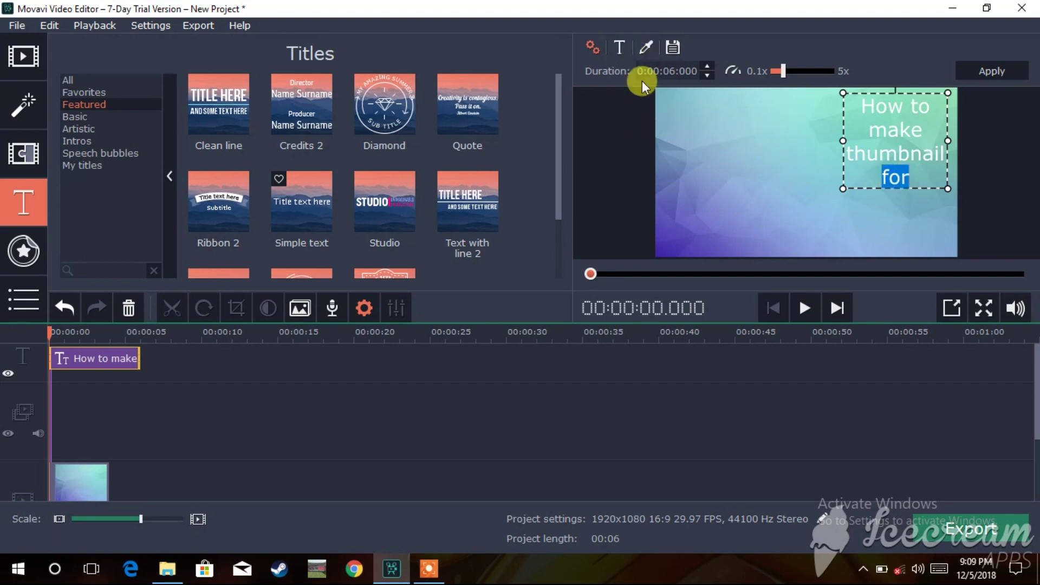
# - Change the font of the whole title to Times New Roman and nudge its box slightly closer to the frame's upper-right corner
pyautogui.moveTo(863, 104); pyautogui.dragTo(966, 204)
pyautogui.click(616, 48)
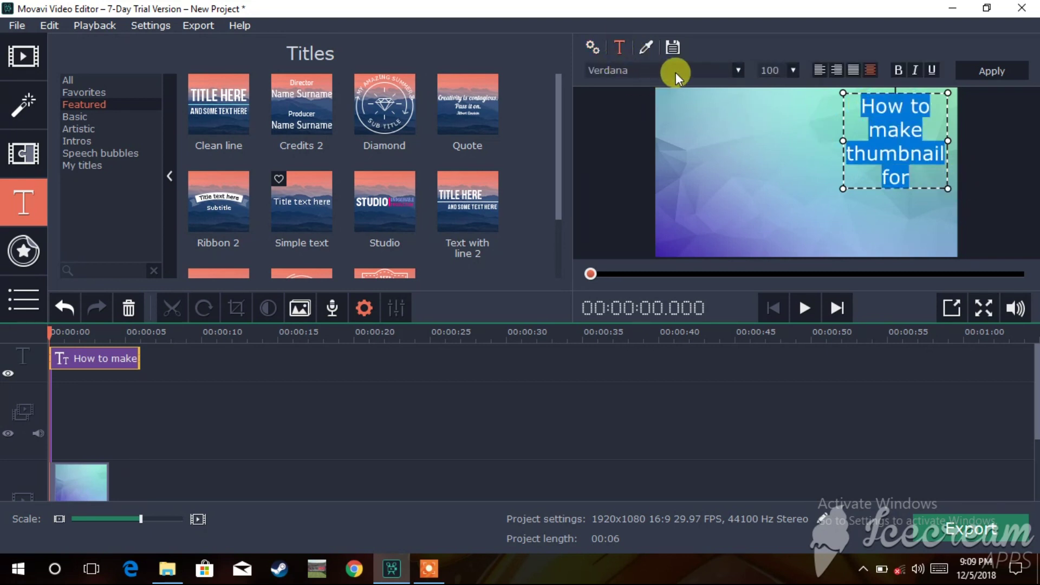
pyautogui.scroll(1, 675, 73)
pyautogui.scroll(1, 675, 73)
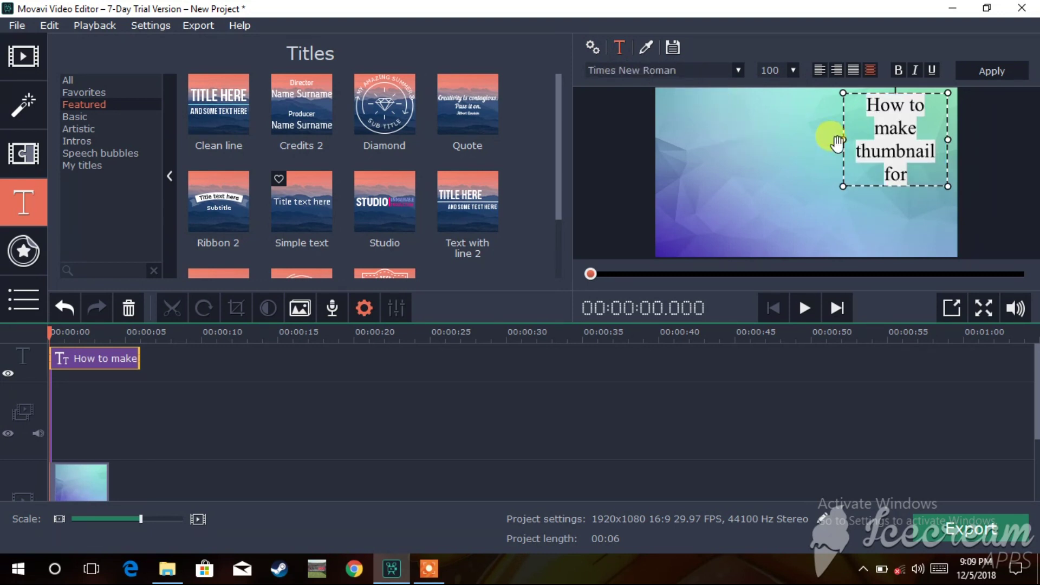
pyautogui.click(884, 107)
pyautogui.moveTo(856, 109); pyautogui.dragTo(861, 106)
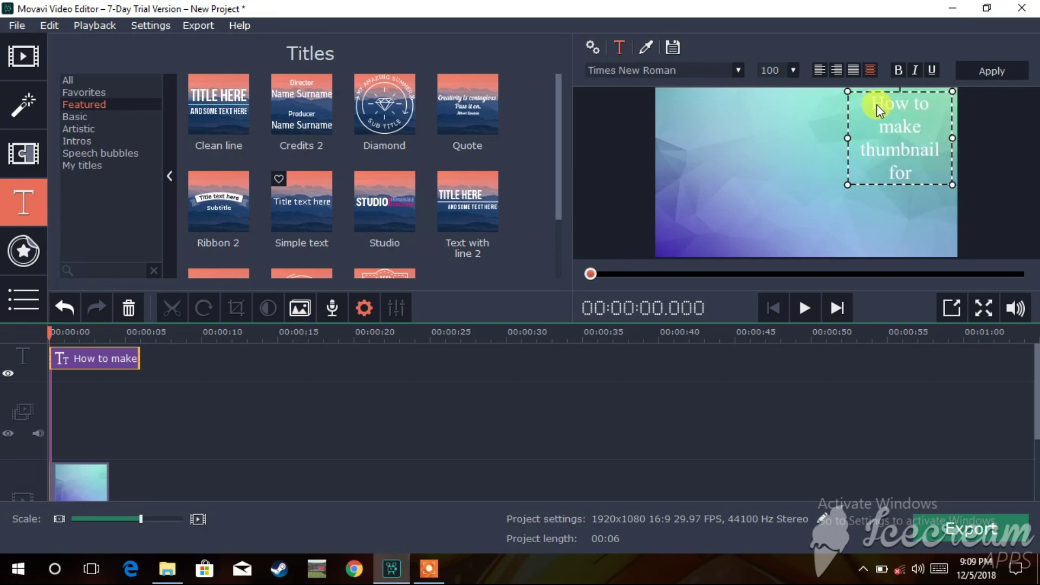
# - Colour only the word "How" in the title red (#e61610)
pyautogui.doubleClick(877, 104)
pyautogui.click(646, 50)
pyautogui.click(622, 74)
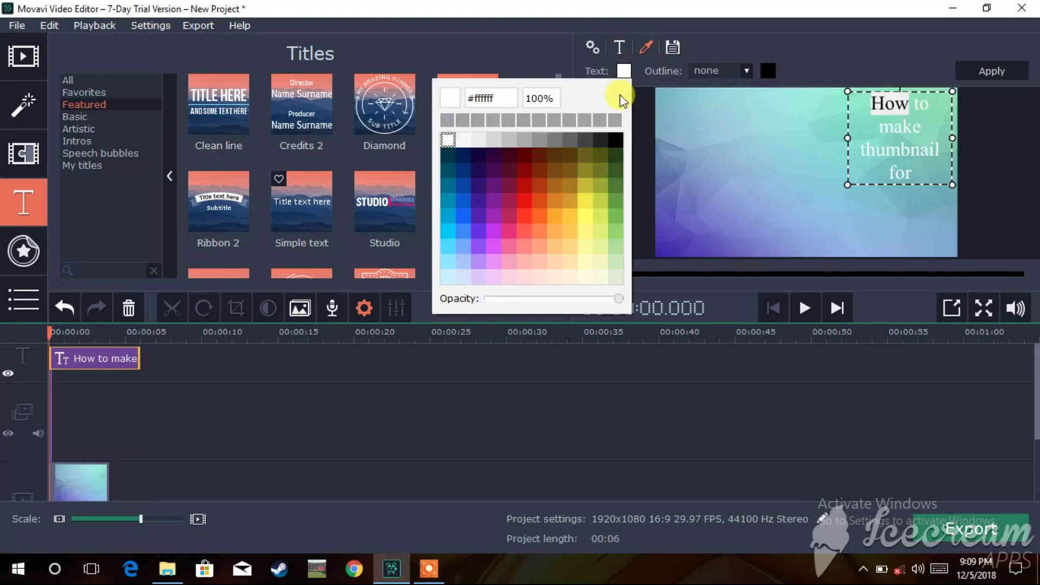
pyautogui.click(529, 201)
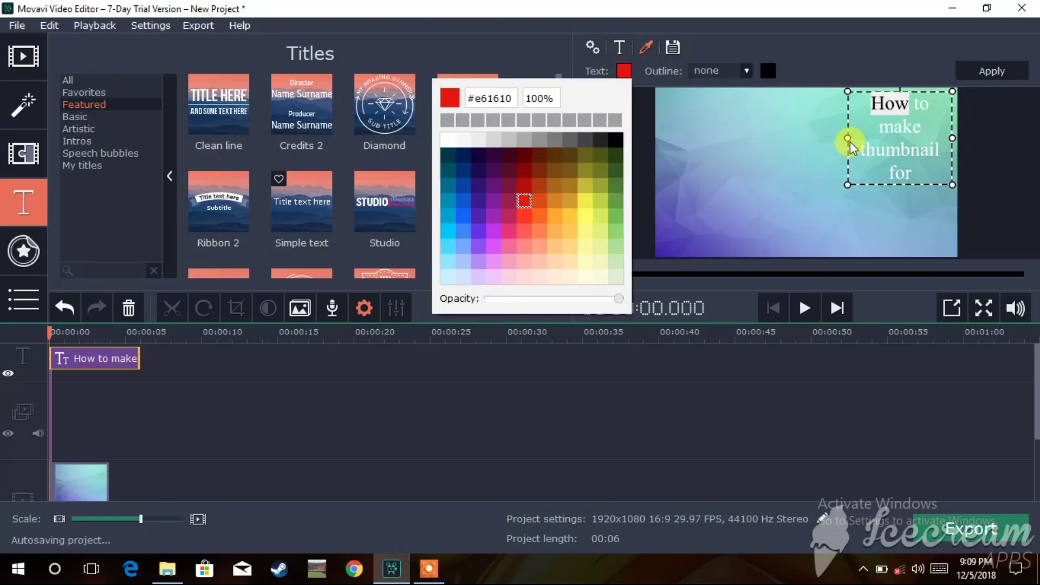
pyautogui.click(924, 106)
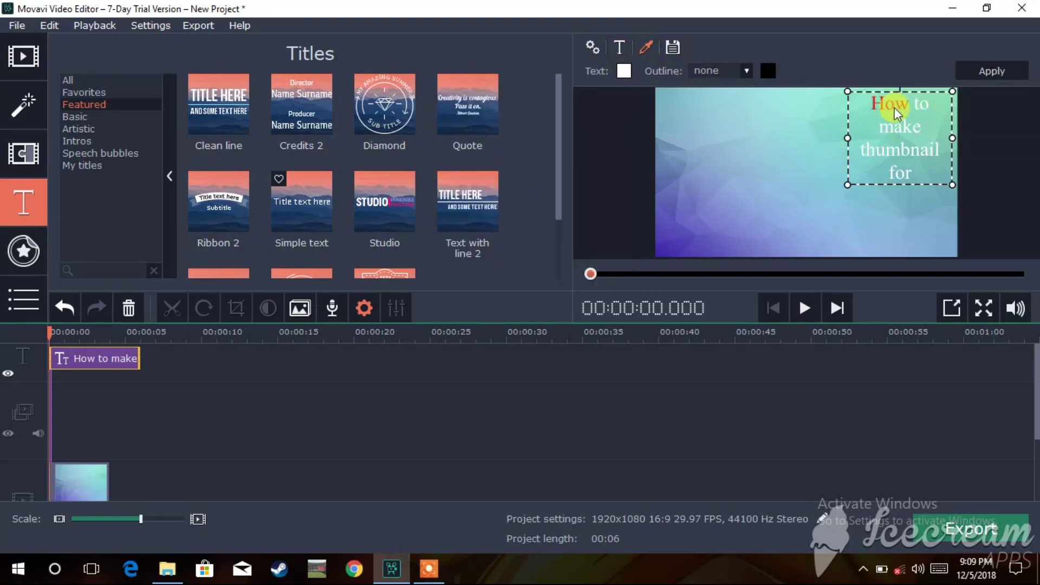
# - Colour the words "How to" in the title red (#ff3823)
pyautogui.moveTo(865, 107); pyautogui.dragTo(924, 107)
pyautogui.click(629, 72)
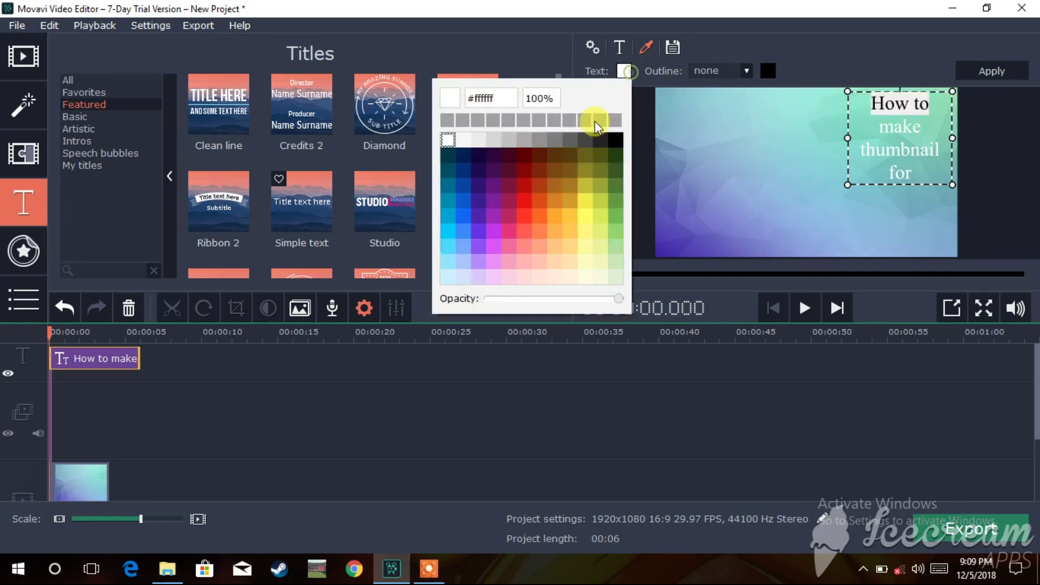
pyautogui.click(525, 215)
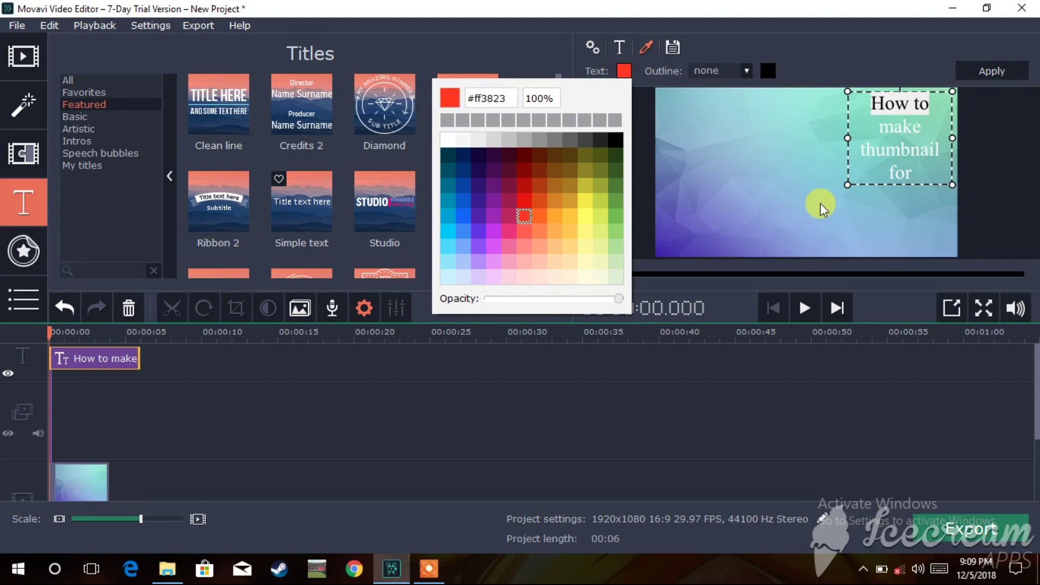
pyautogui.click(739, 191)
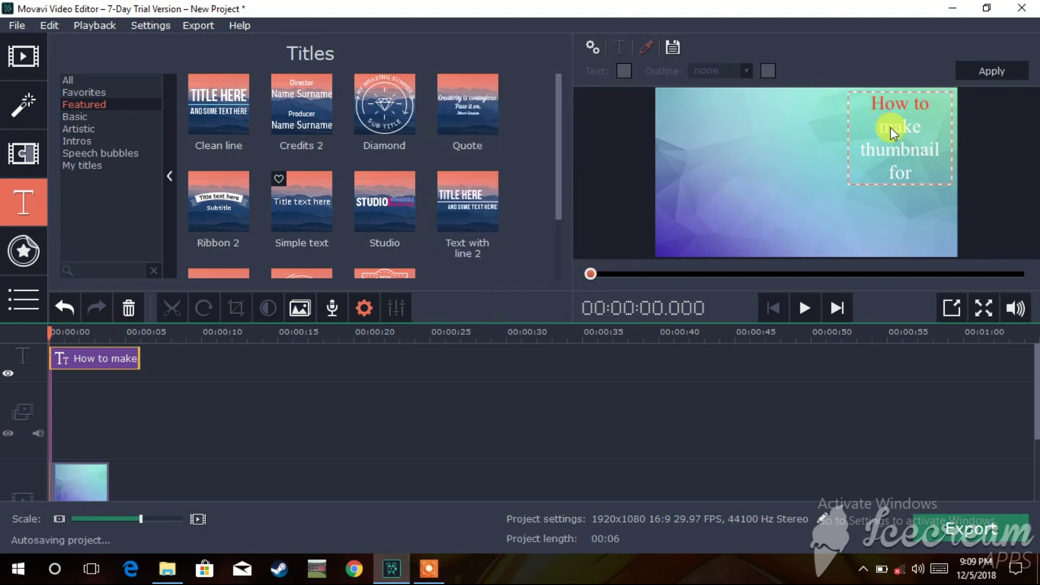
# - Colour the word "make" in the title yellow (#fefb64)
pyautogui.moveTo(889, 128)
pyautogui.mouseDown()
pyautogui.moveTo(906, 127)
pyautogui.moveTo(888, 129)
pyautogui.mouseUp()
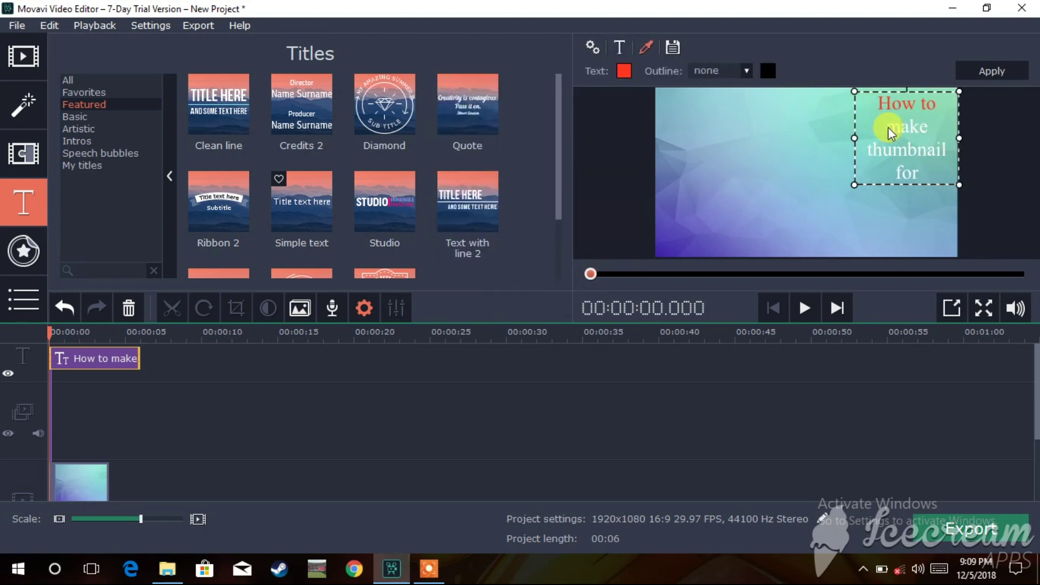
pyautogui.doubleClick(893, 128)
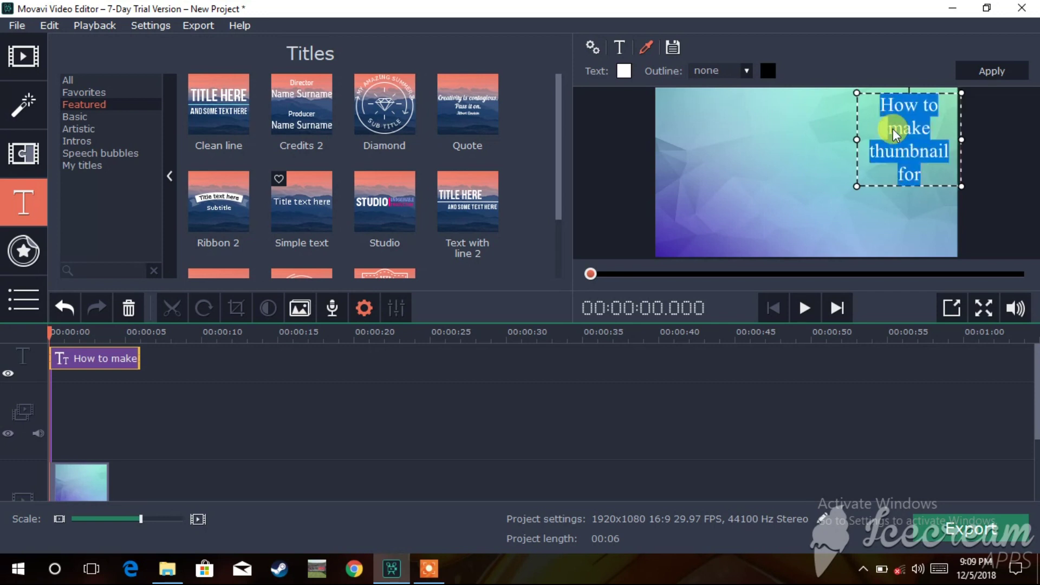
pyautogui.click(893, 128)
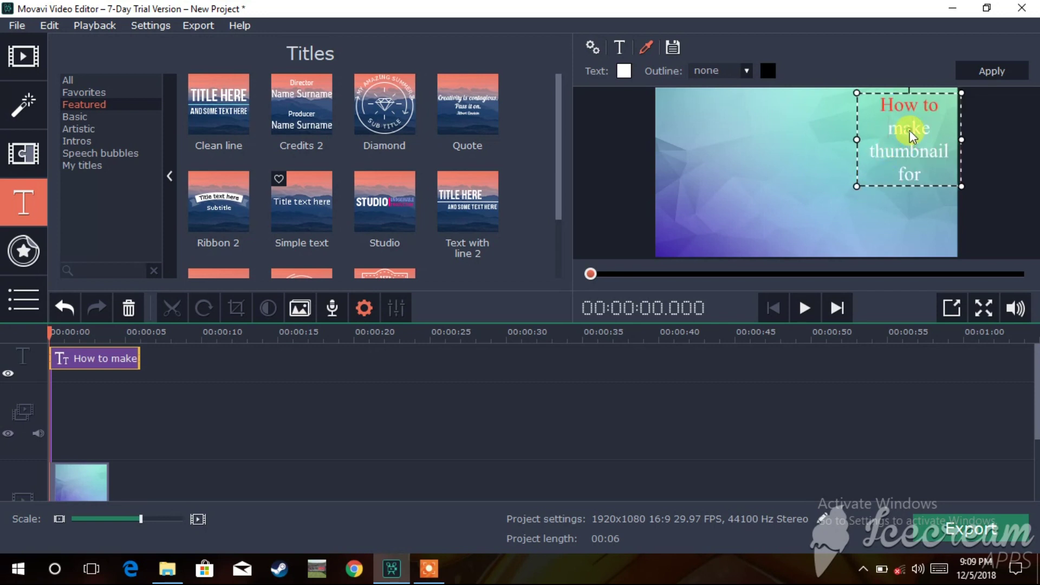
pyautogui.click(624, 71)
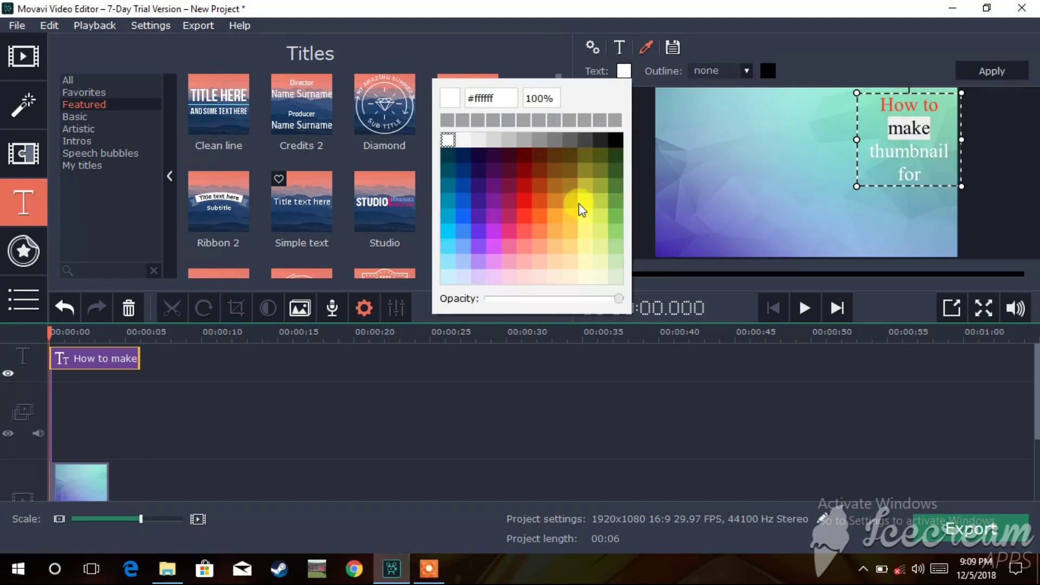
pyautogui.click(590, 214)
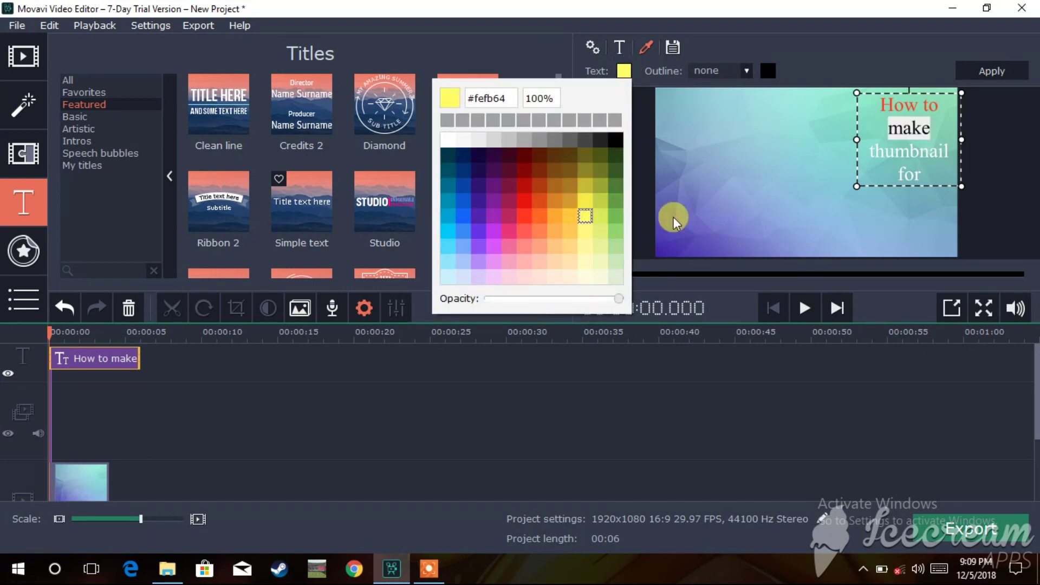
pyautogui.click(721, 210)
pyautogui.click(877, 153)
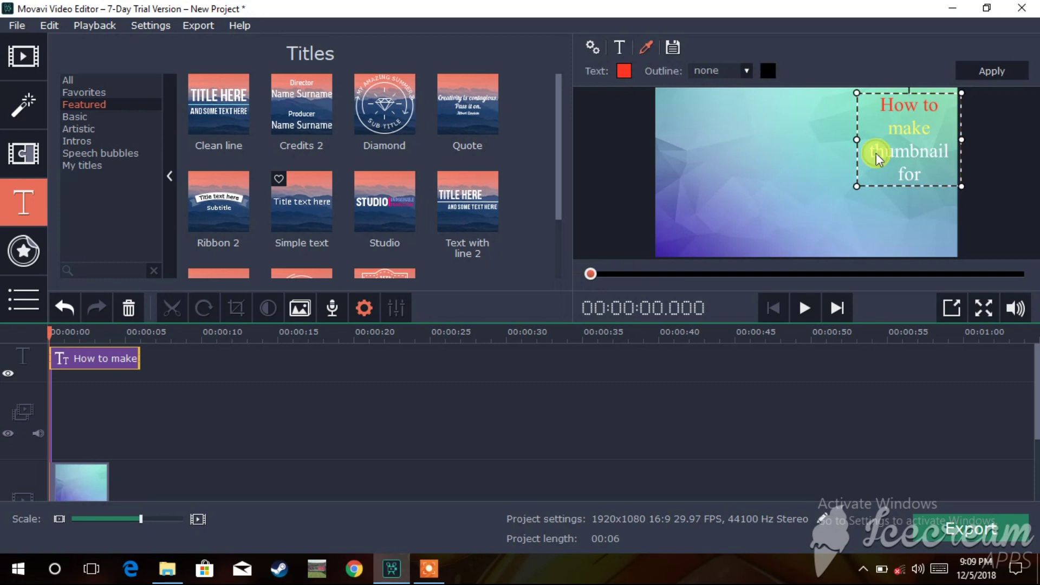
# - Colour the word "thumbnail" in the title green (#72bb53)
pyautogui.hotkey('ctrl', 'a')
pyautogui.doubleClick(876, 153)
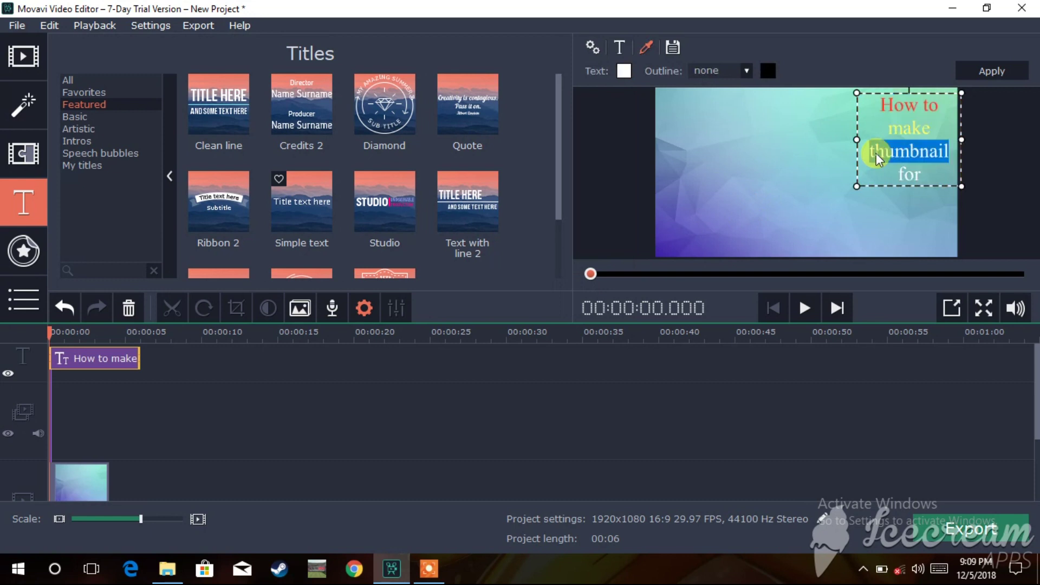
pyautogui.click(625, 72)
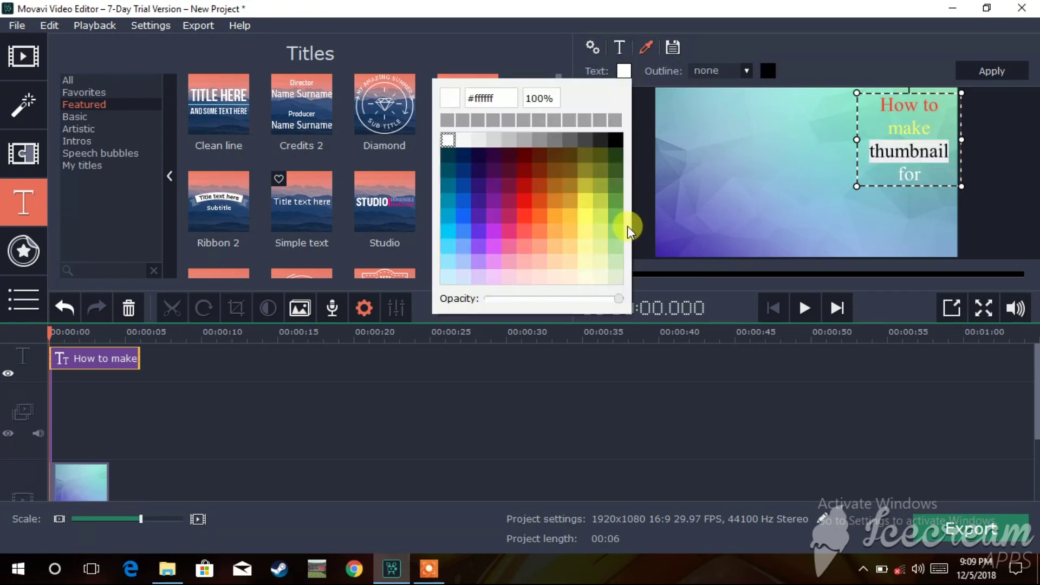
pyautogui.click(612, 210)
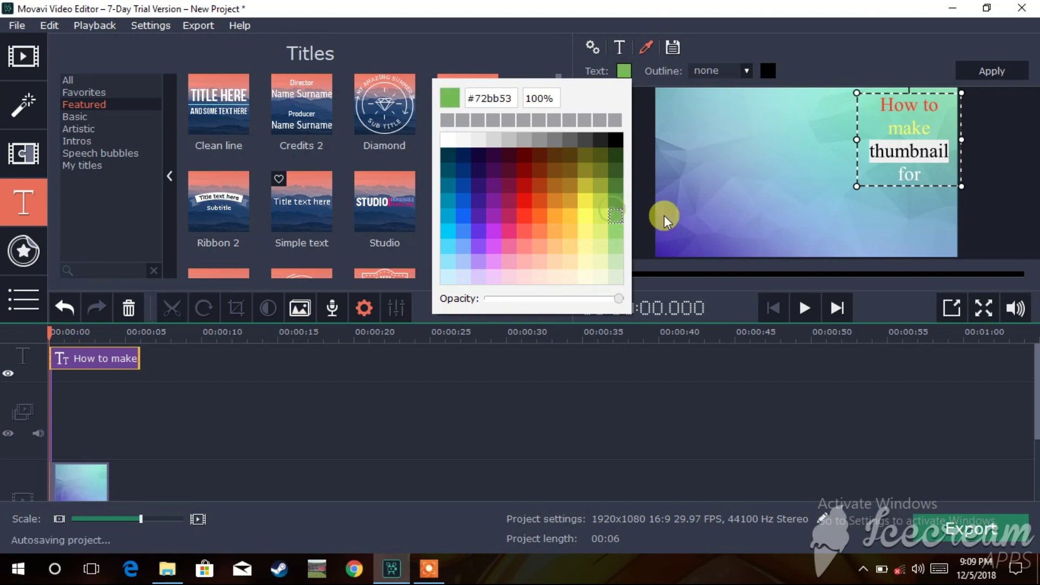
pyautogui.click(754, 229)
# - Colour the word "thumbnail" in the title near-black (#232323)
pyautogui.doubleClick(915, 151)
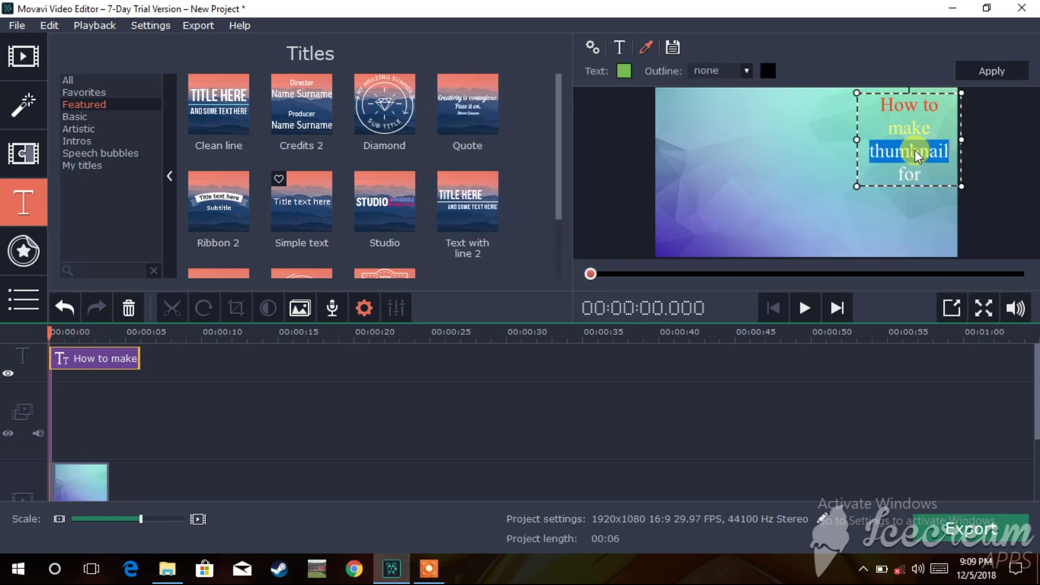
pyautogui.click(624, 72)
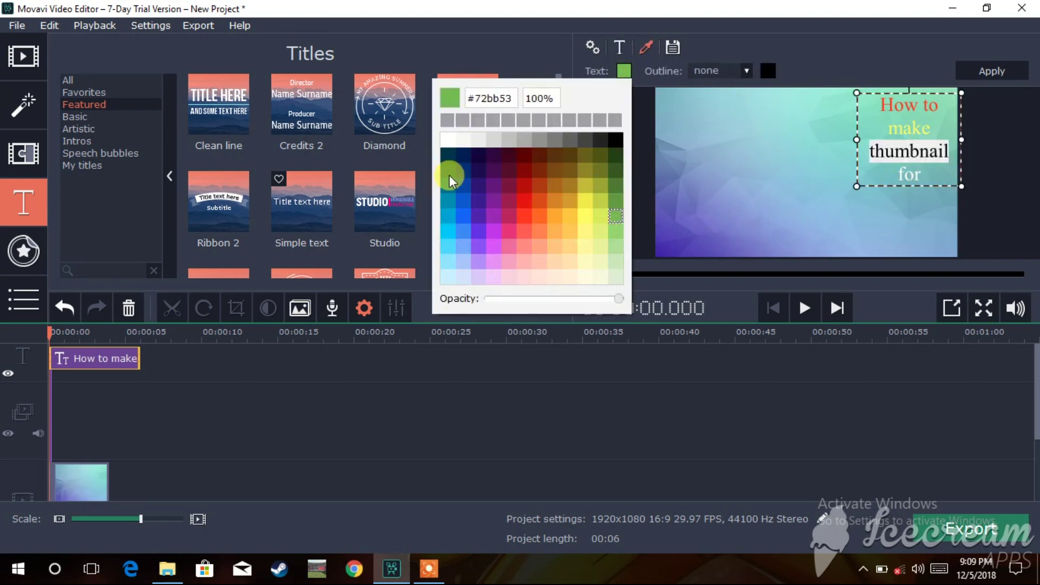
pyautogui.click(603, 142)
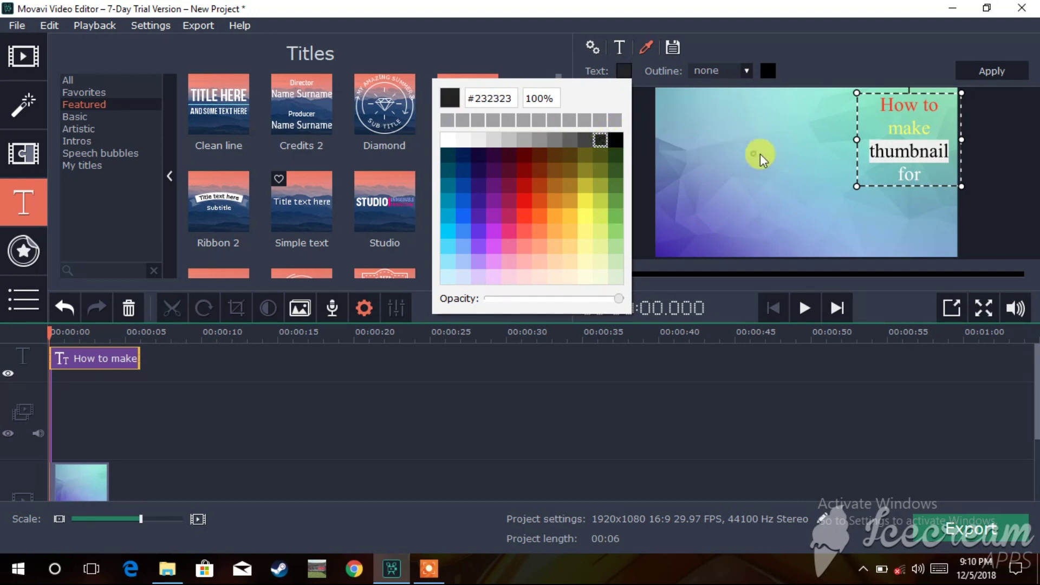
pyautogui.click(930, 173)
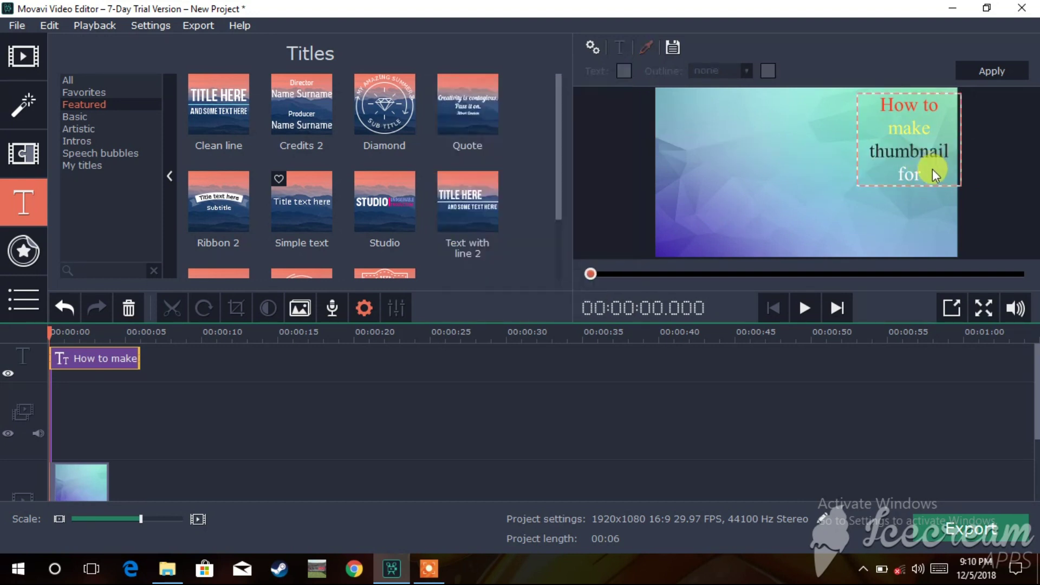
# - Colour the word "for" in the title orange (#ff6624)
pyautogui.doubleClick(901, 174)
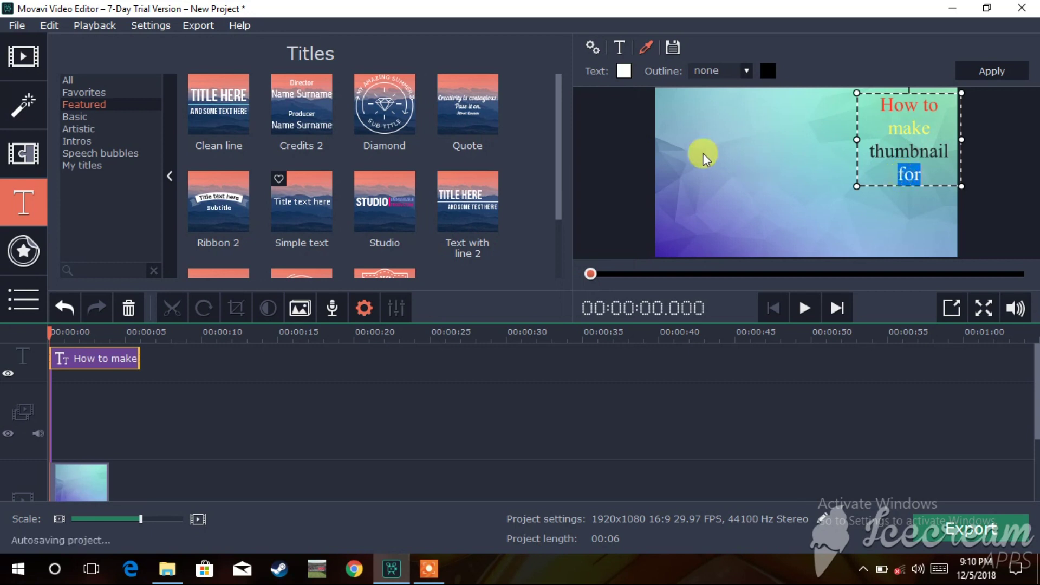
pyautogui.click(624, 71)
pyautogui.click(543, 215)
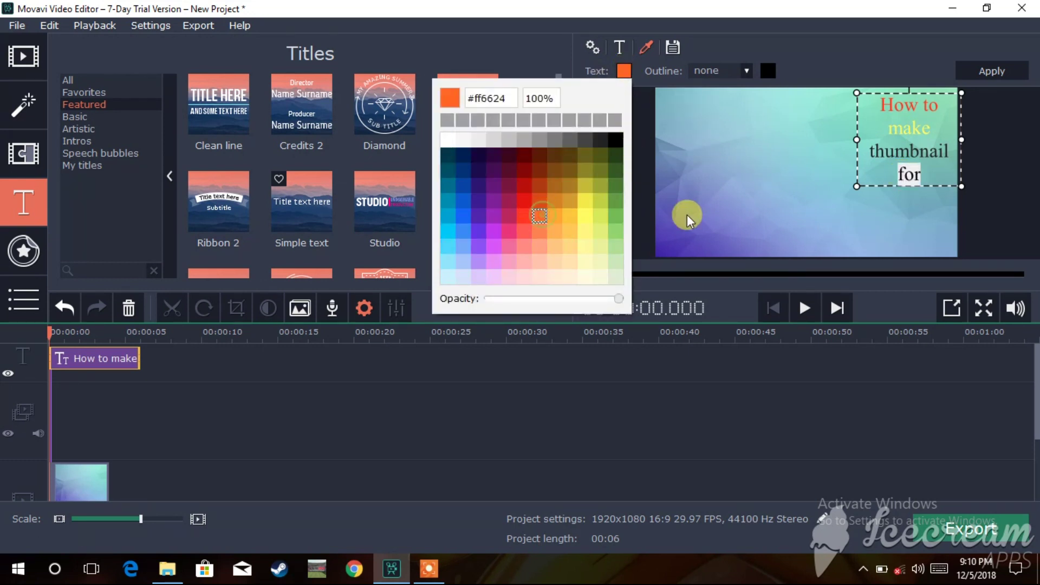
pyautogui.click(759, 219)
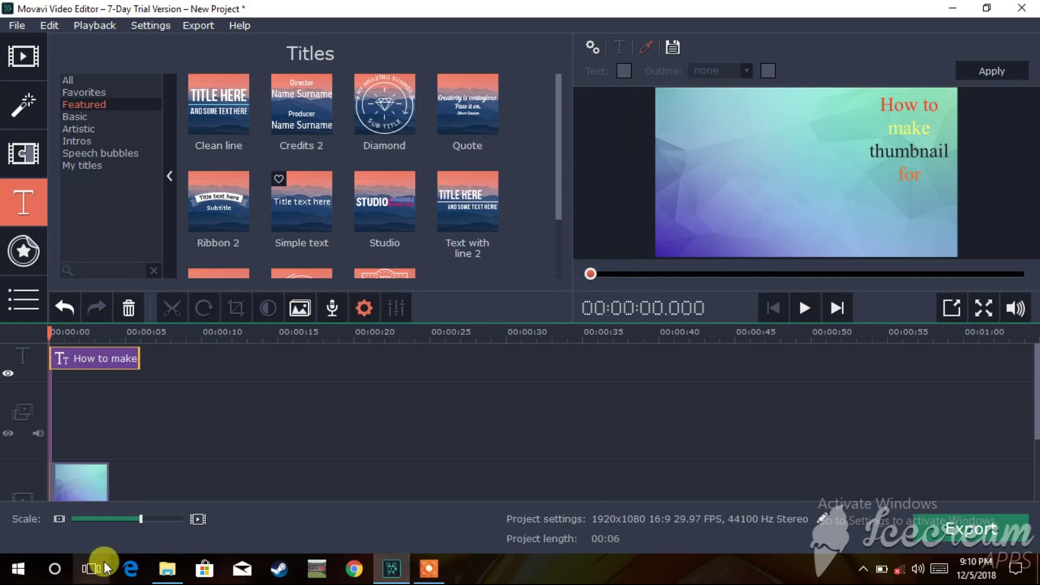
# - Add the rr image from the Downloads folder to the overlay track and align its clip with the timeline's start
pyautogui.click(168, 569)
pyautogui.scroll(-10, 607, 303)
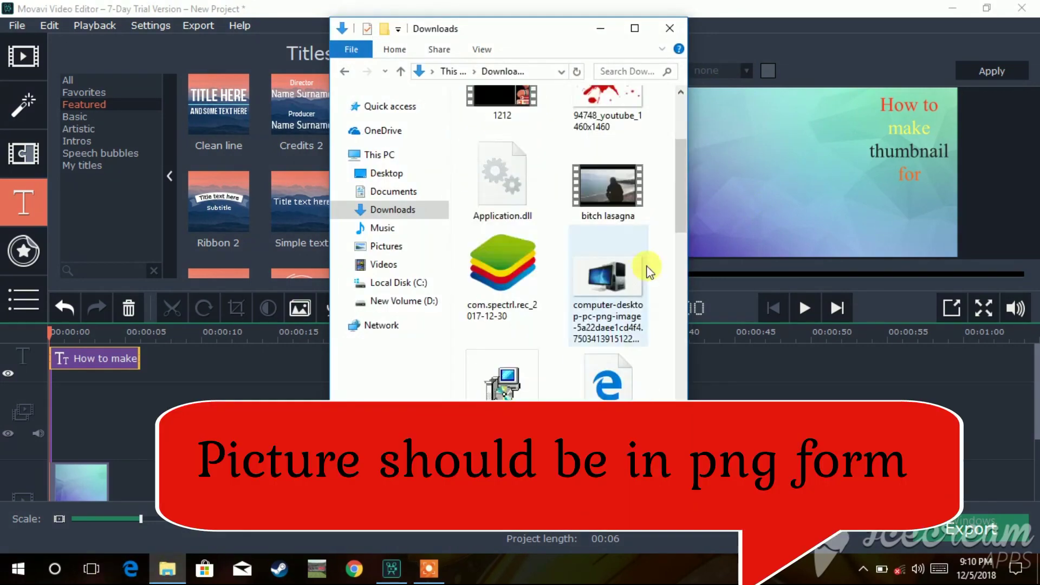
pyautogui.scroll(3, 582, 300)
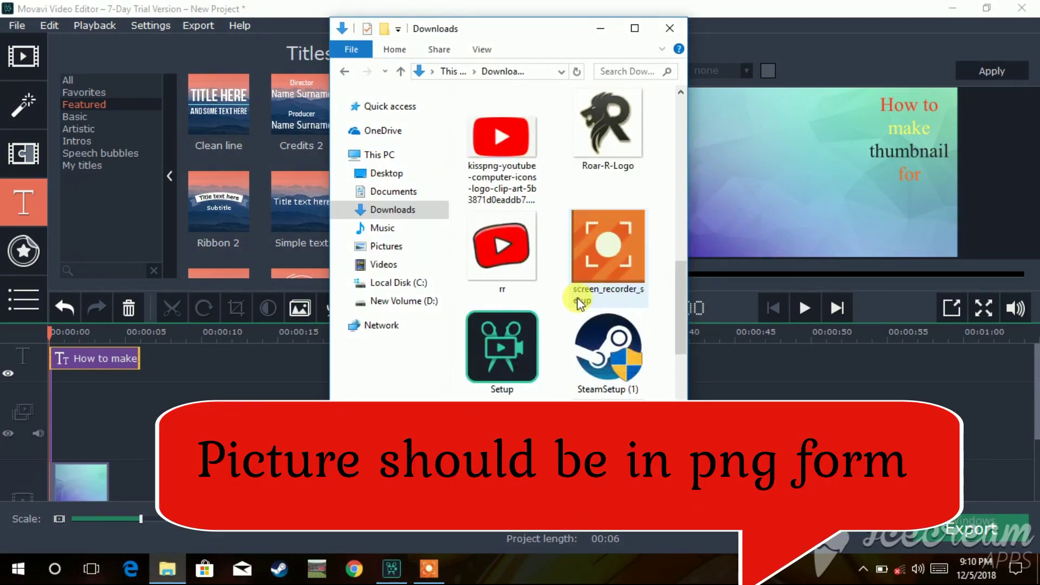
pyautogui.moveTo(485, 249); pyautogui.dragTo(889, 242)
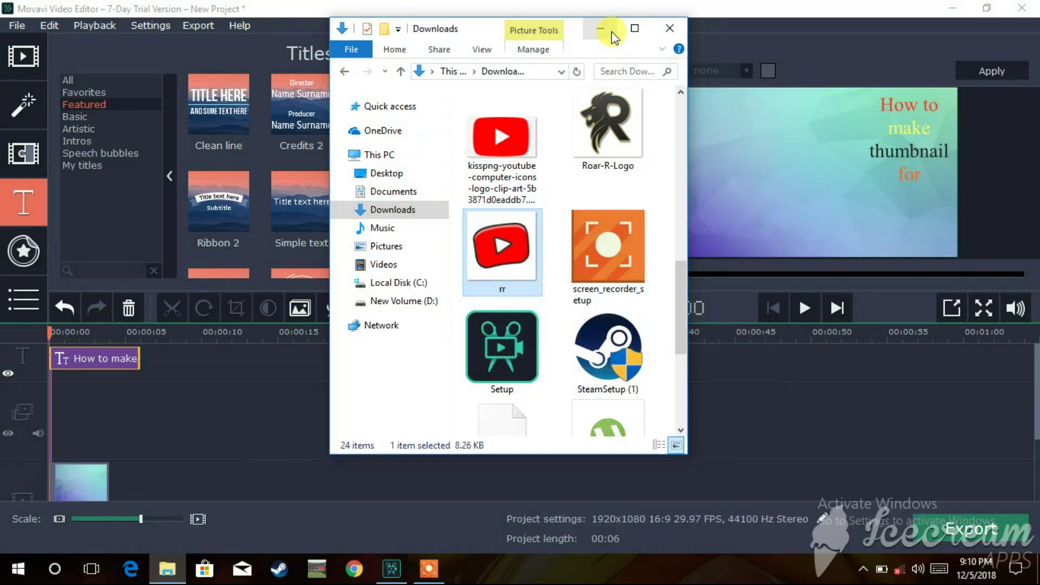
pyautogui.moveTo(492, 232); pyautogui.dragTo(168, 445)
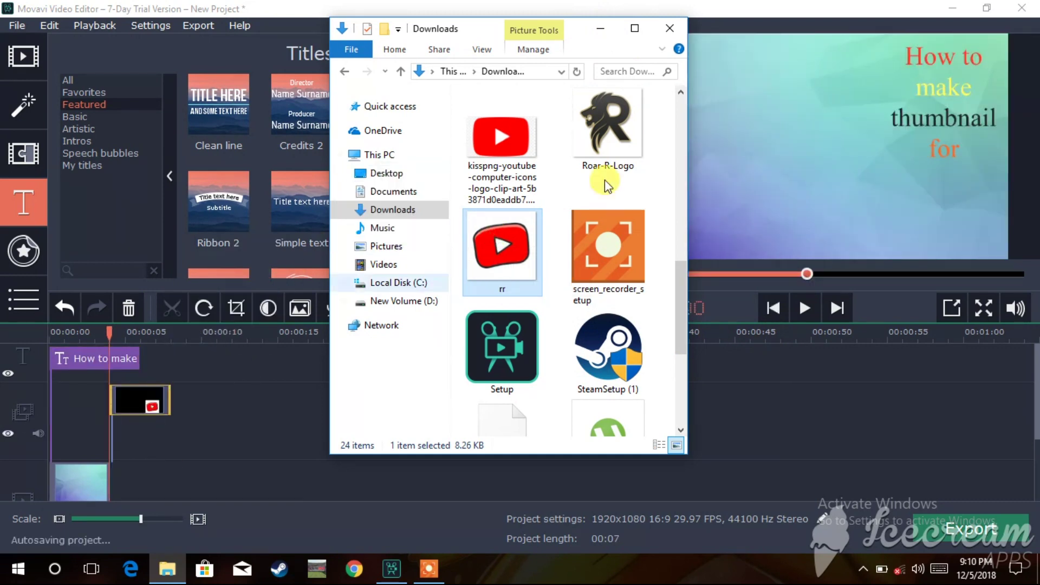
pyautogui.click(597, 32)
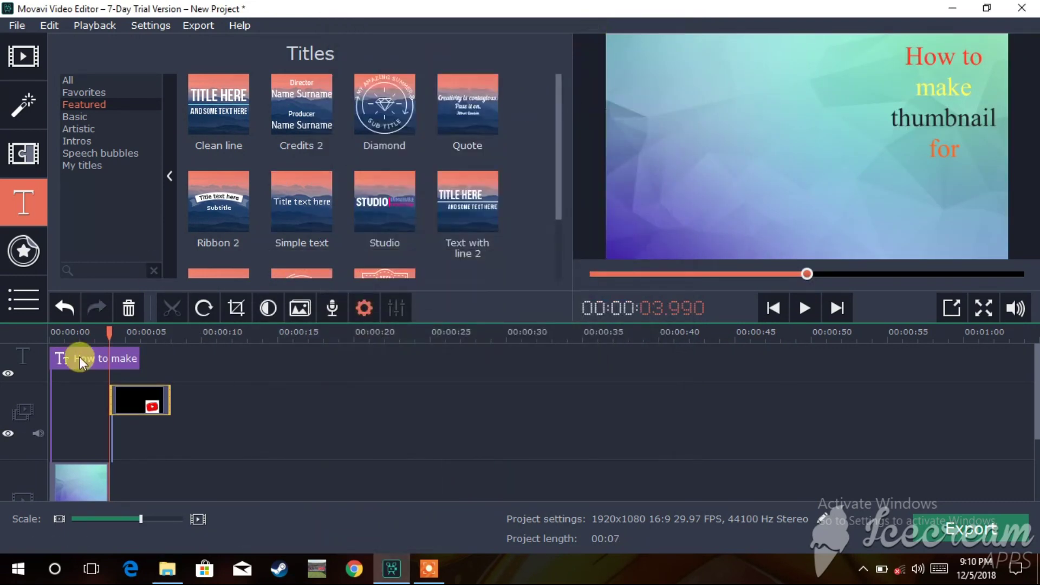
pyautogui.moveTo(142, 386); pyautogui.dragTo(78, 391)
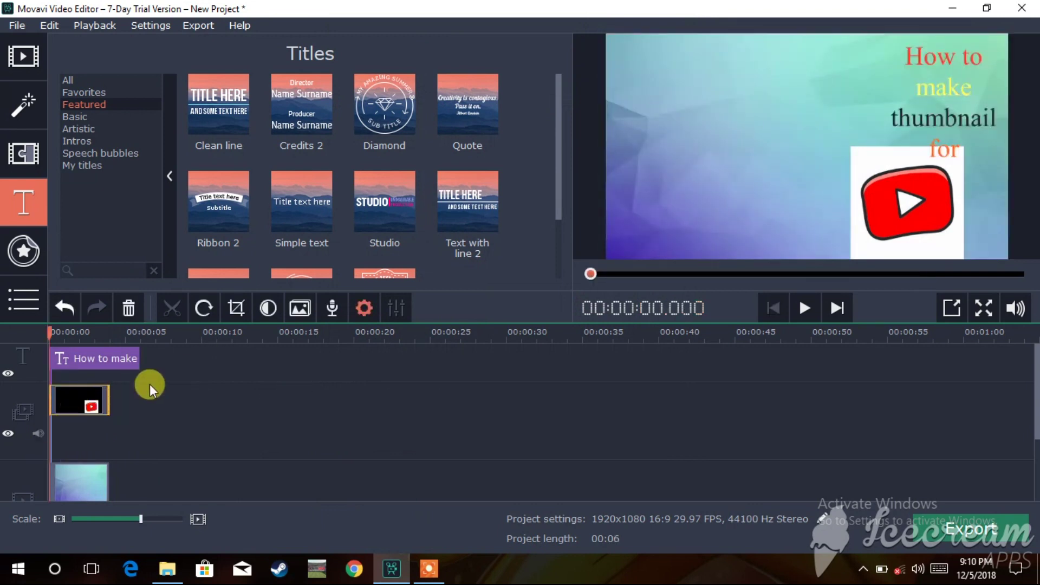
# - Shrink the YouTube logo overlay towards the frame's lower-right corner, below the title, and briefly play the project to preview it
pyautogui.rightClick(74, 401)
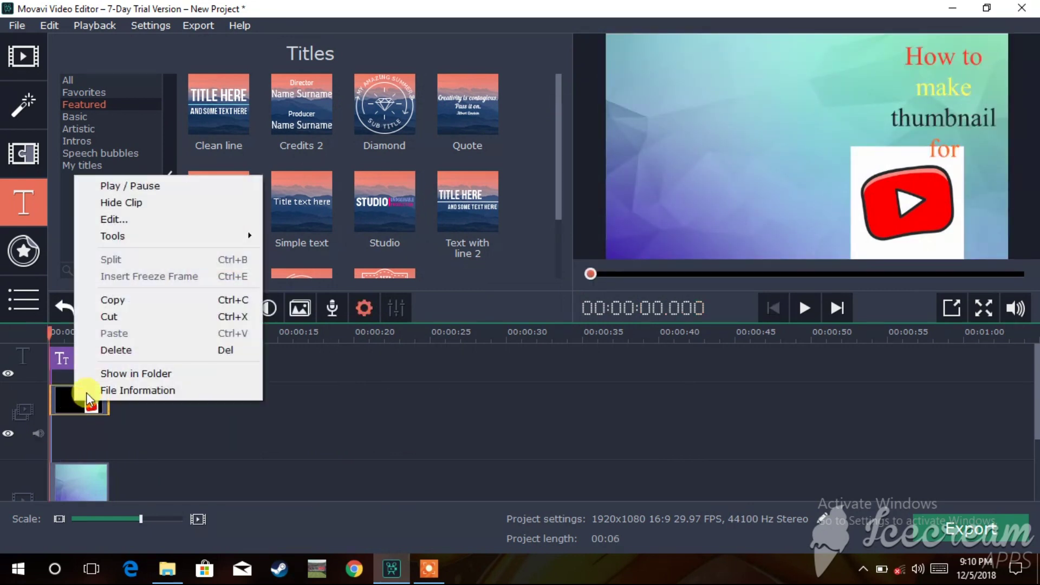
pyautogui.click(160, 221)
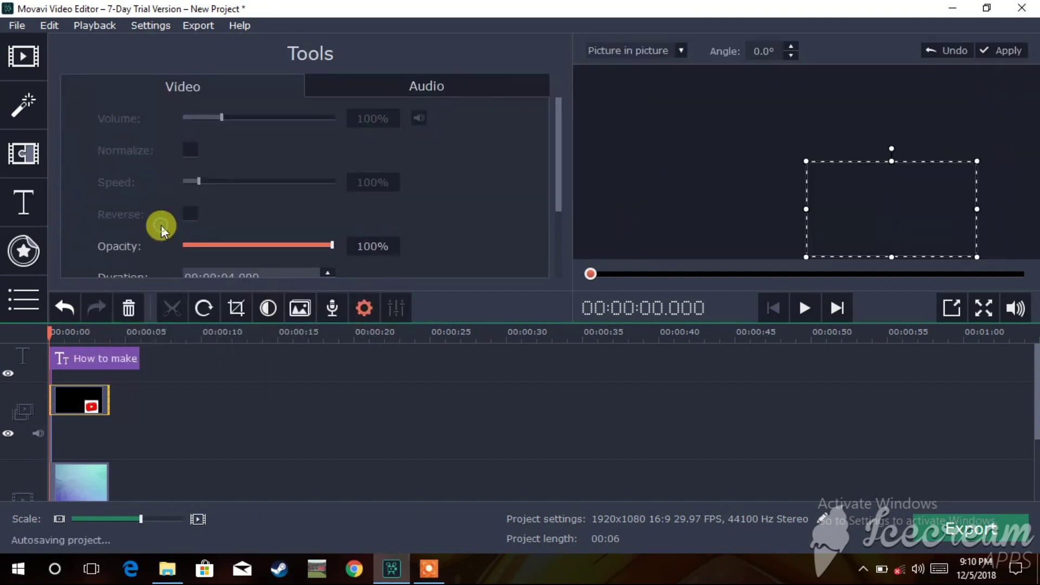
pyautogui.moveTo(807, 161); pyautogui.dragTo(832, 195)
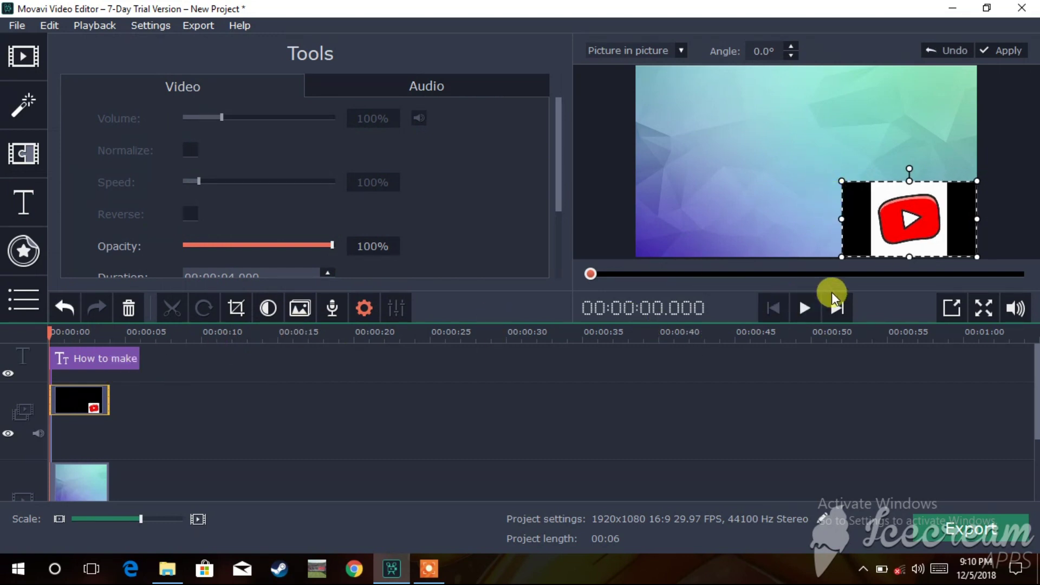
pyautogui.click(810, 306)
pyautogui.click(809, 307)
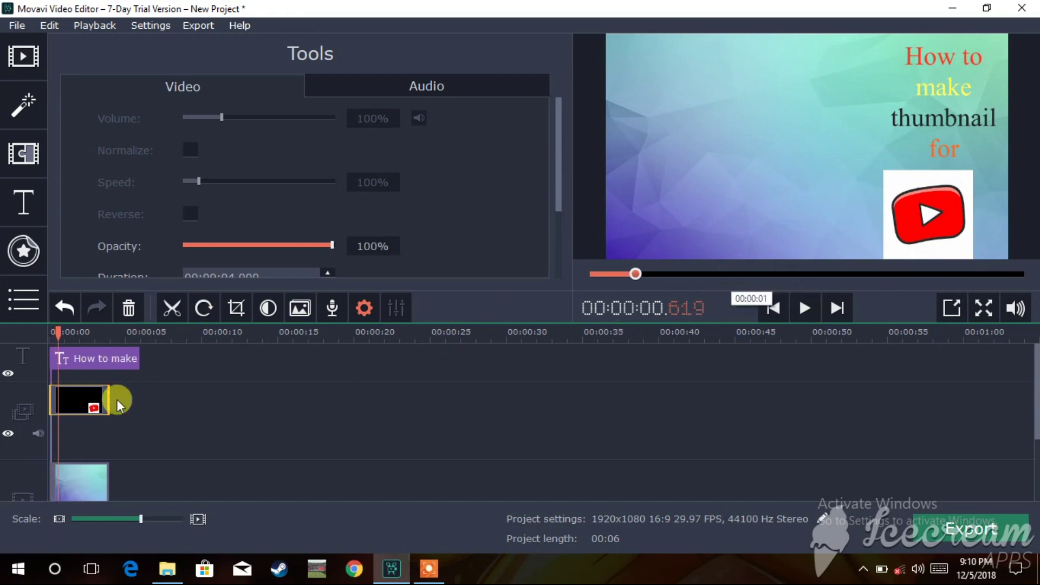
# - Shift the YouTube logo overlay slightly further towards the frame's right edge and preview the result in playback
pyautogui.rightClick(70, 398)
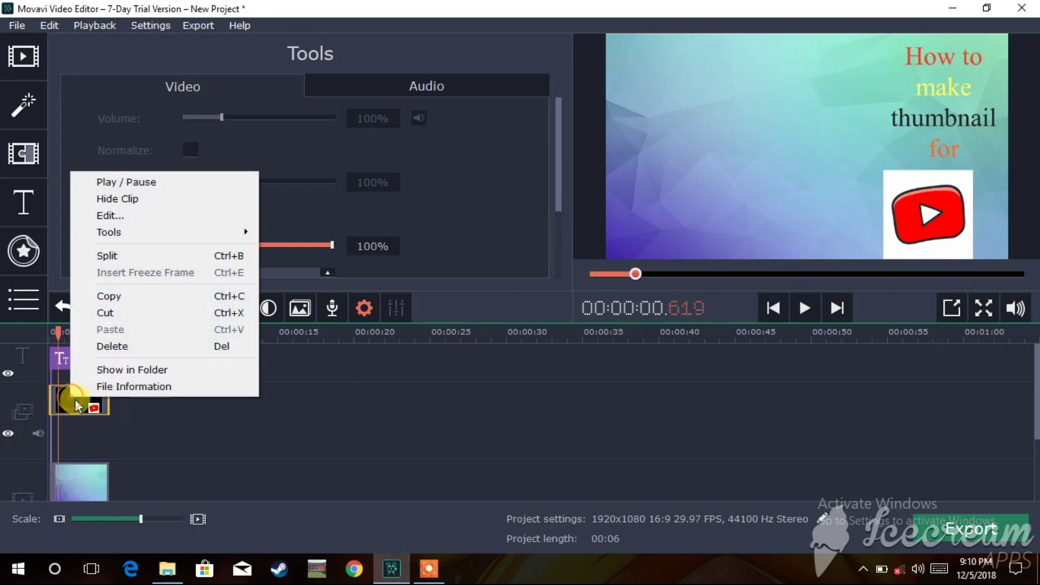
pyautogui.click(142, 222)
pyautogui.moveTo(919, 216); pyautogui.dragTo(932, 217)
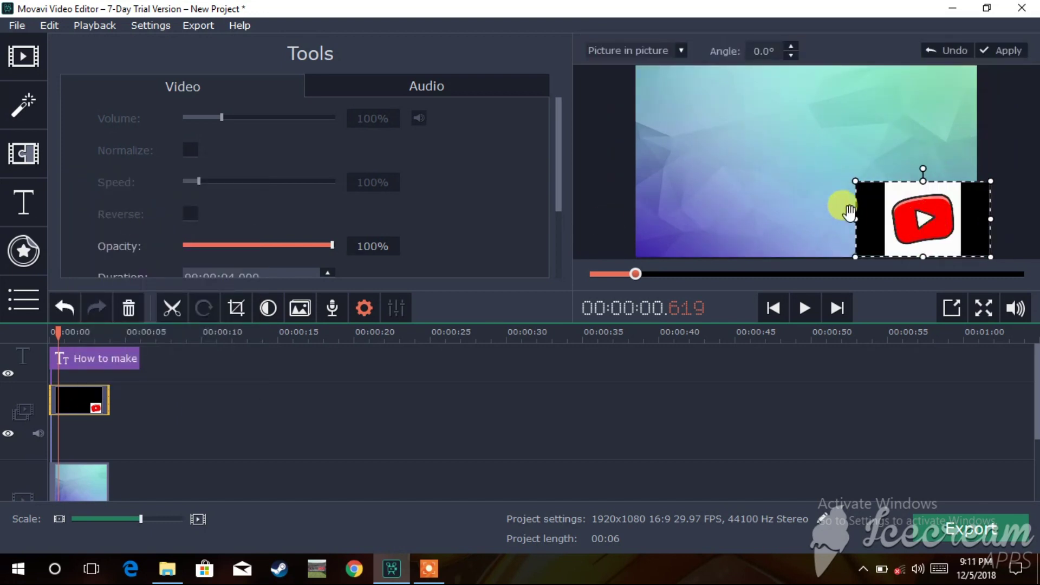
pyautogui.click(806, 307)
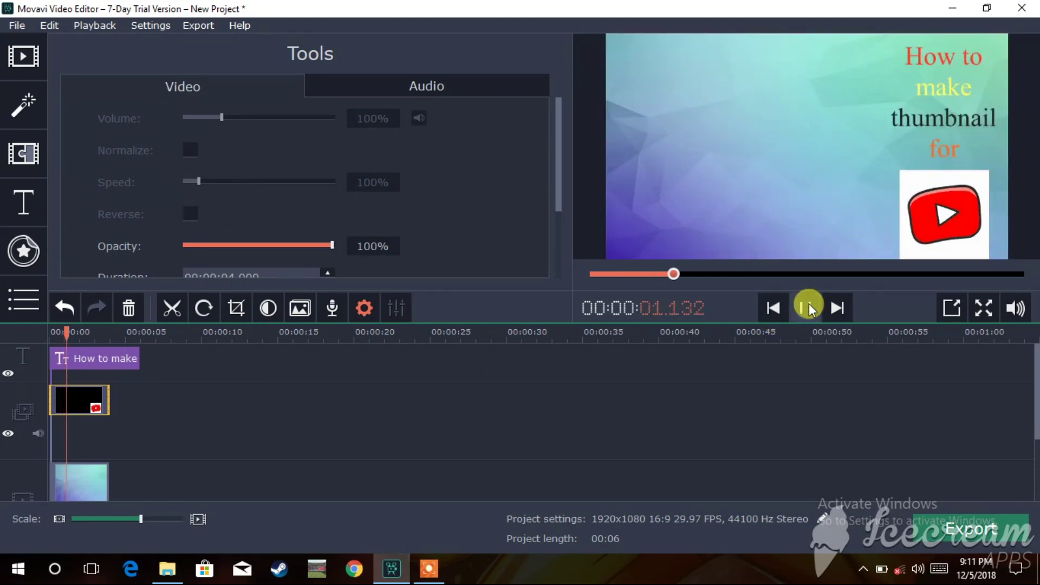
pyautogui.click(808, 307)
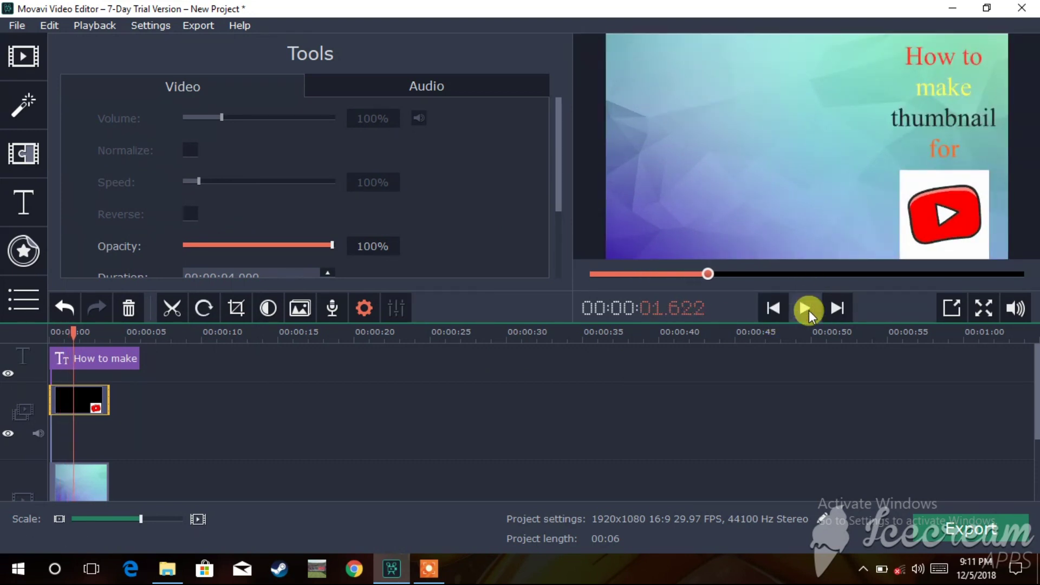
pyautogui.click(806, 308)
pyautogui.click(807, 308)
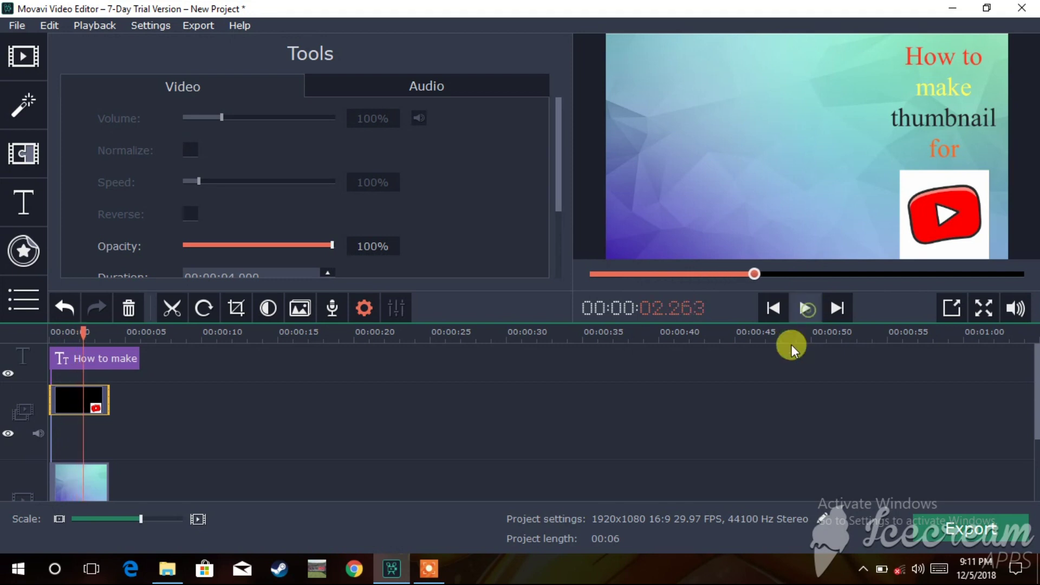
# - Add the cartoon man image named 2 from the Downloads folder to a new overlay track
pyautogui.click(168, 566)
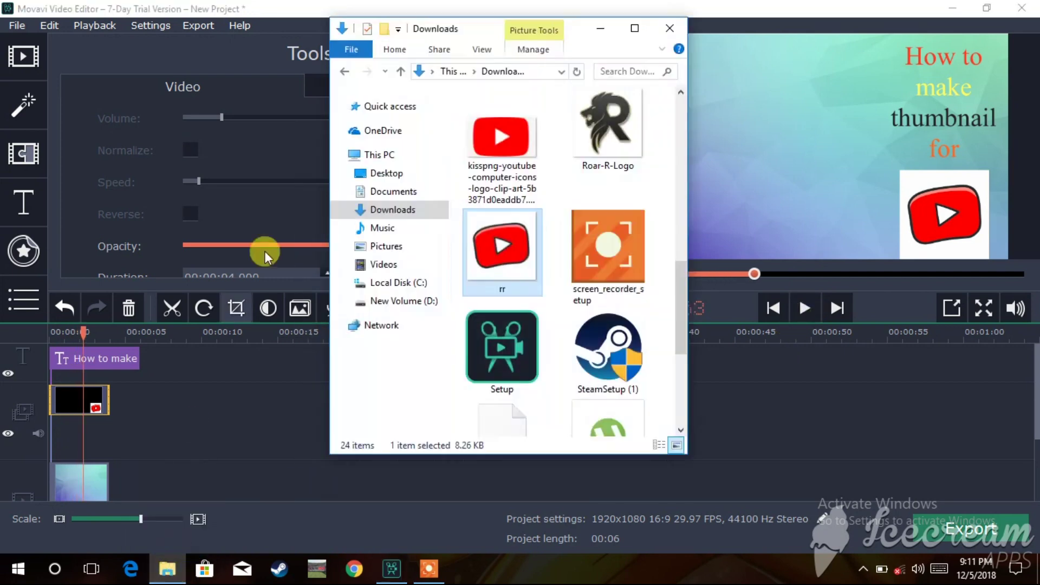
pyautogui.scroll(10, 662, 274)
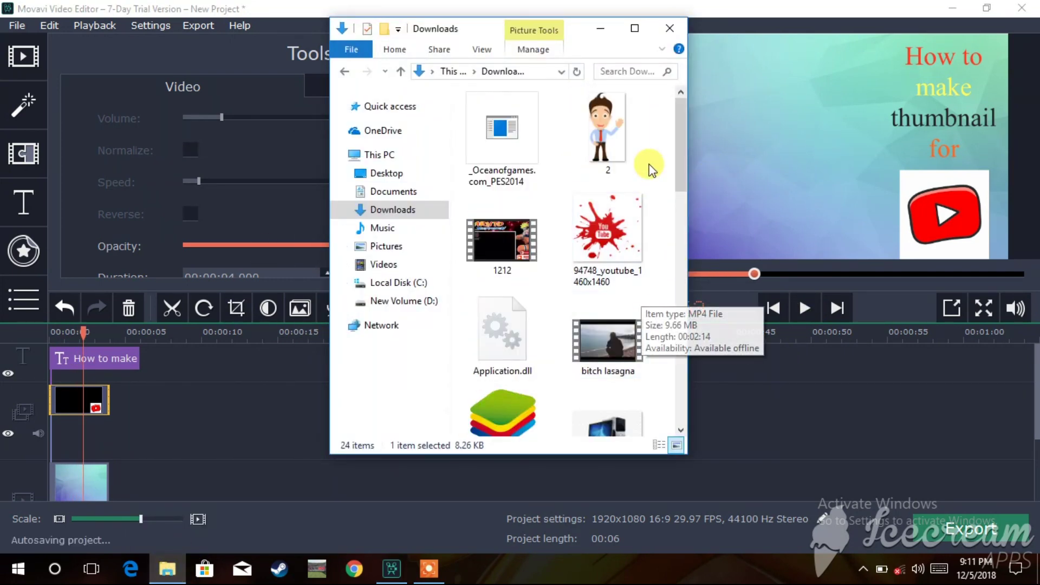
pyautogui.moveTo(600, 111); pyautogui.dragTo(100, 441)
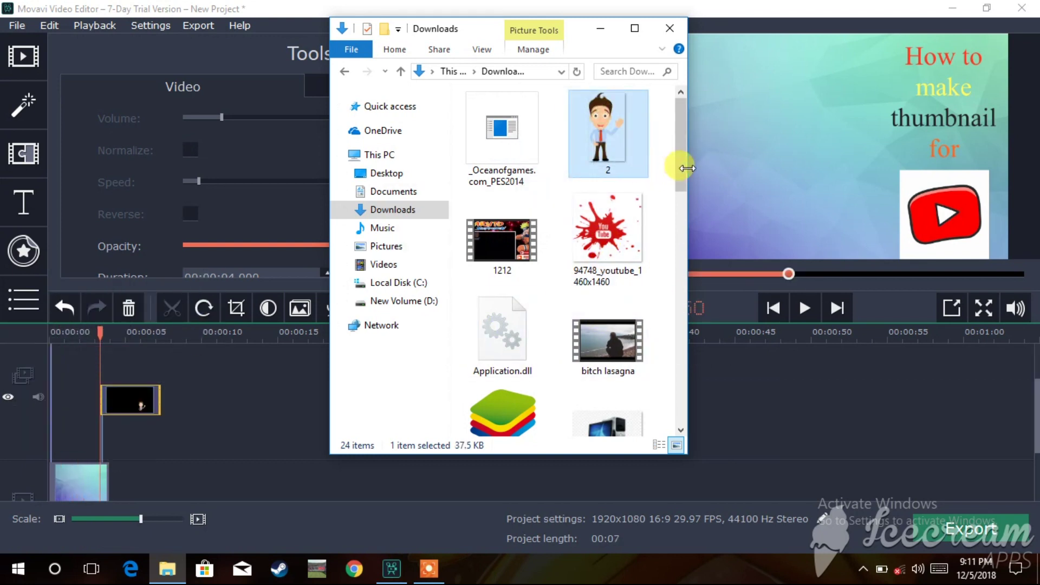
# - Add the Youtube flag image from the Downloads folder to another overlay track and put the folder window away
pyautogui.moveTo(678, 181); pyautogui.dragTo(650, 439)
pyautogui.click(489, 381)
pyautogui.moveTo(489, 381); pyautogui.dragTo(89, 390)
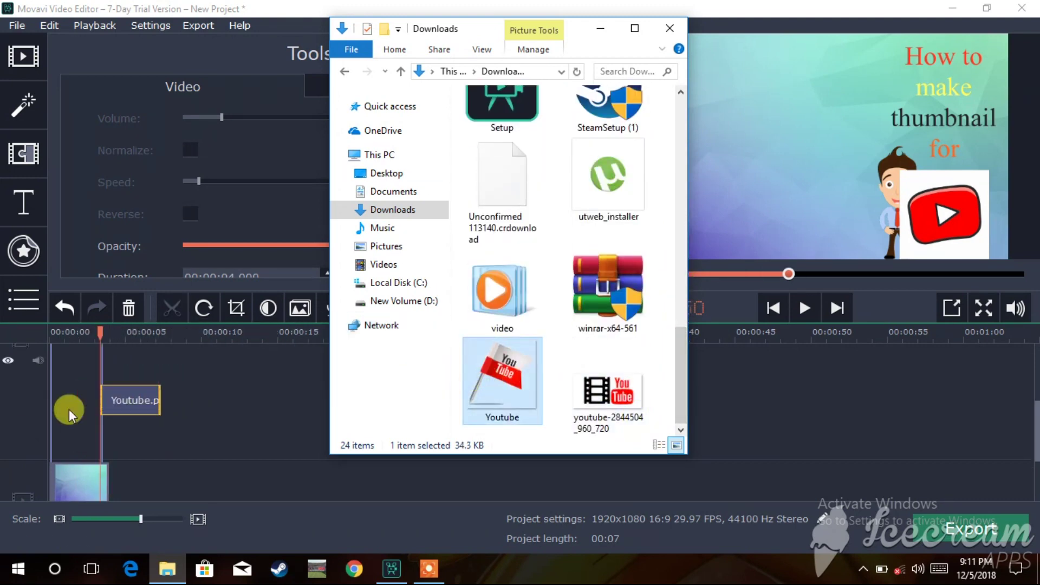
pyautogui.click(599, 29)
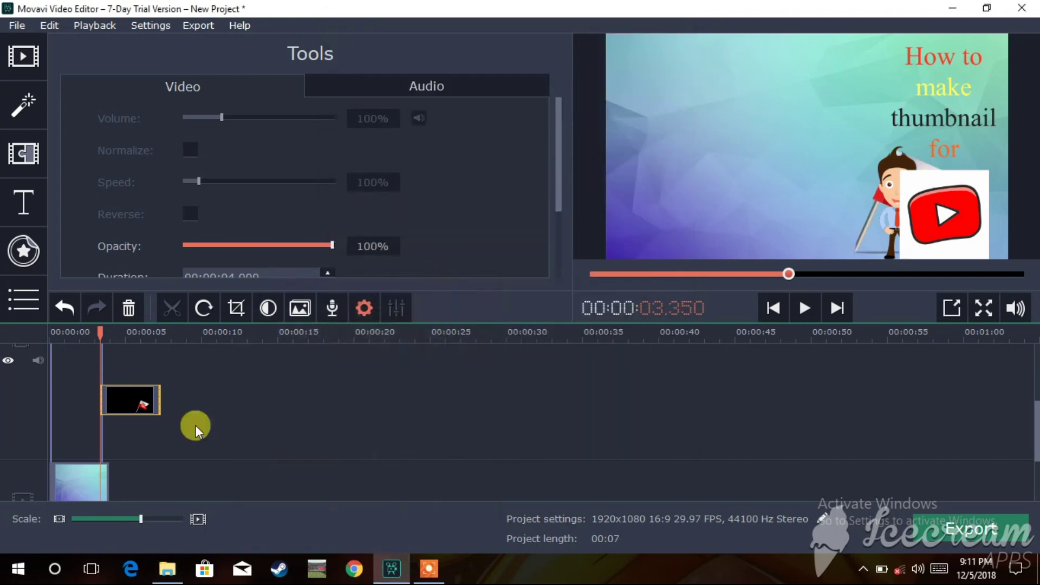
# - Move the flag clip and the cartoon man clip so both begin at the timeline's start
pyautogui.moveTo(134, 406); pyautogui.dragTo(70, 407)
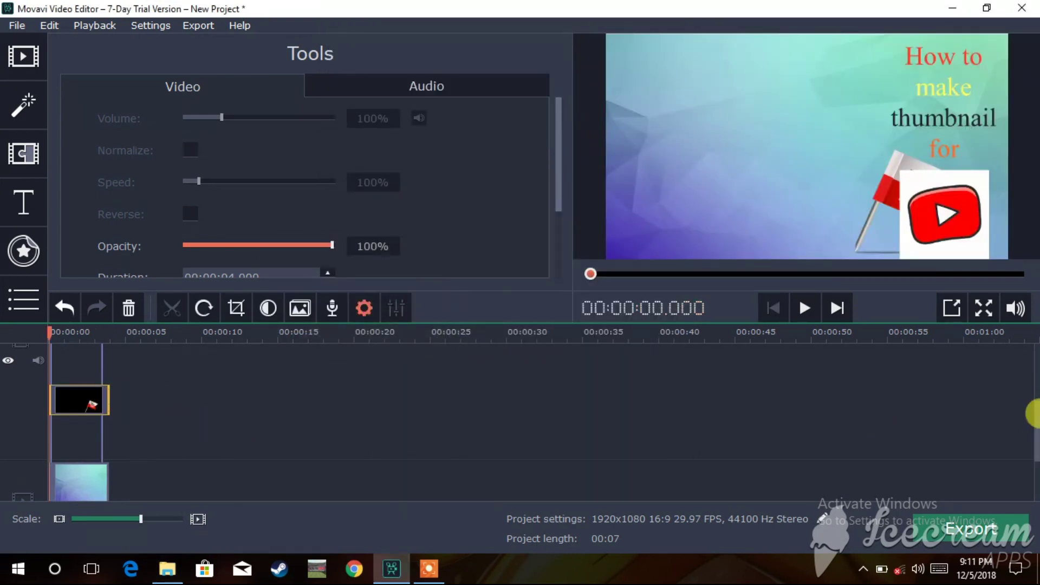
pyautogui.scroll(-2, 1032, 419)
pyautogui.moveTo(123, 441); pyautogui.dragTo(67, 434)
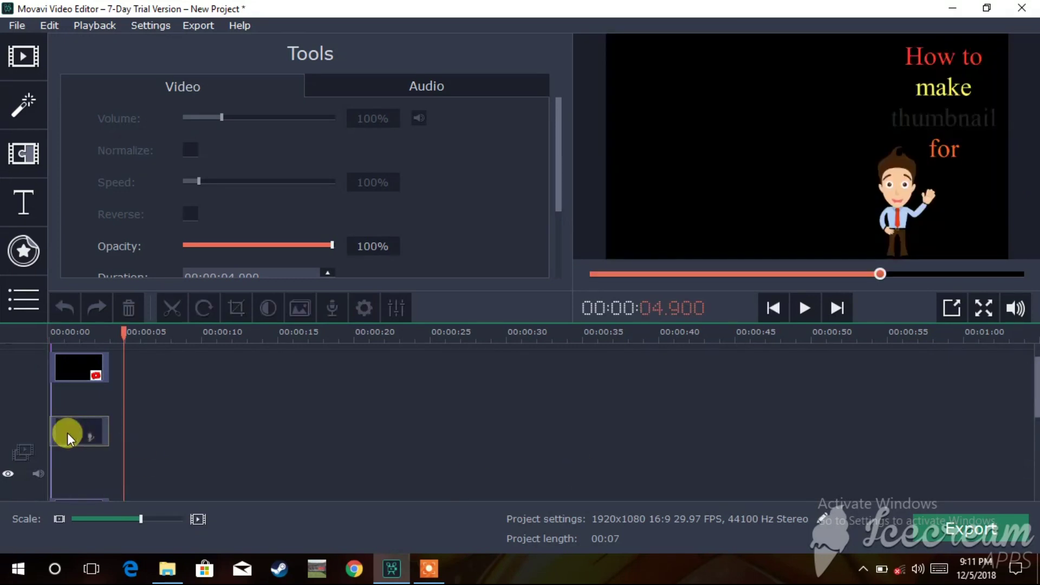
# - Enlarge the cartoon man overlay to nearly the full frame height and place it around the frame's centre
pyautogui.rightClick(69, 437)
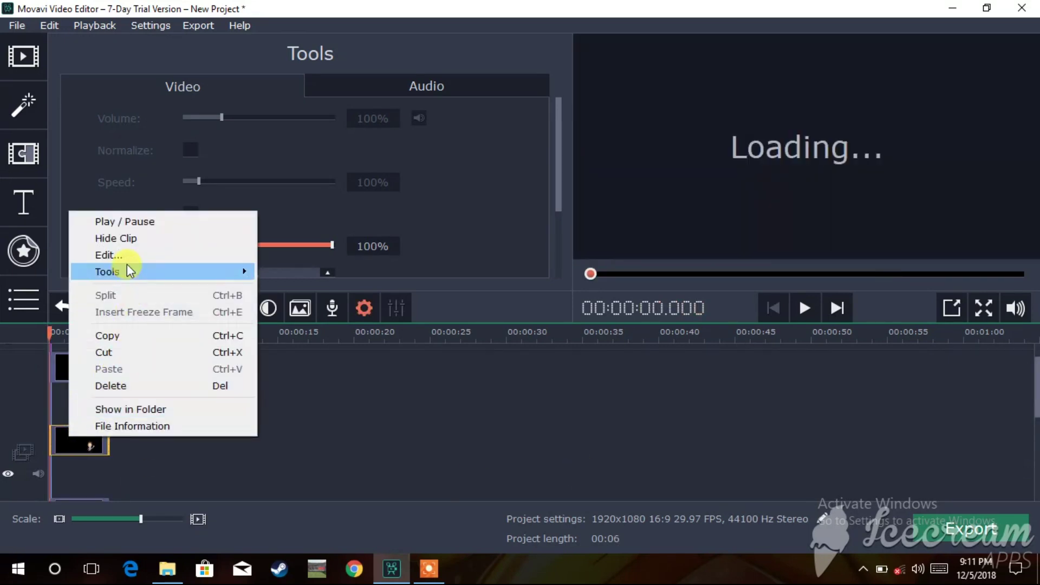
pyautogui.click(127, 254)
pyautogui.moveTo(875, 203); pyautogui.dragTo(686, 105)
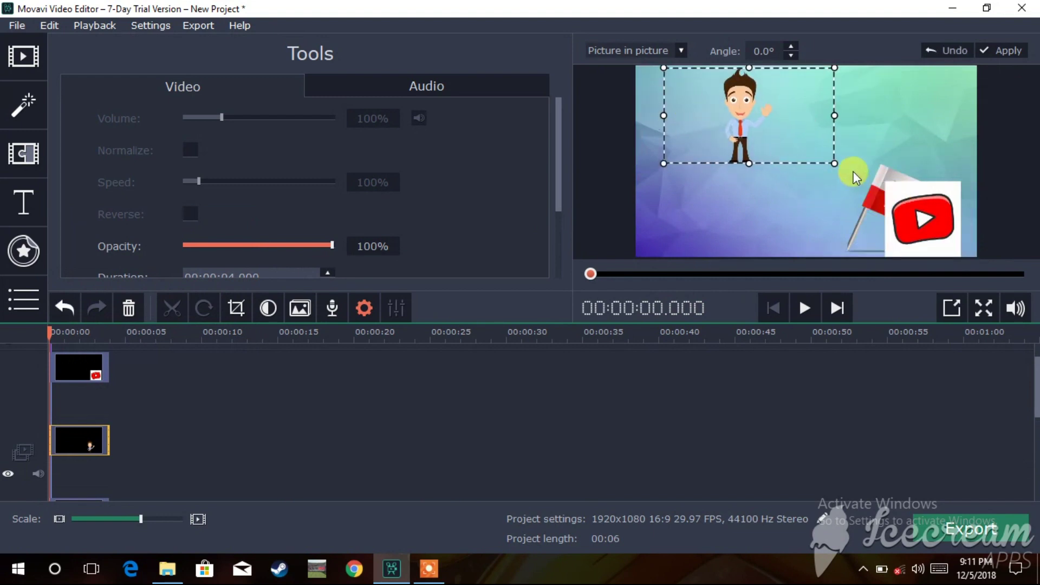
pyautogui.moveTo(827, 158); pyautogui.dragTo(875, 235)
pyautogui.moveTo(892, 343); pyautogui.dragTo(804, 169)
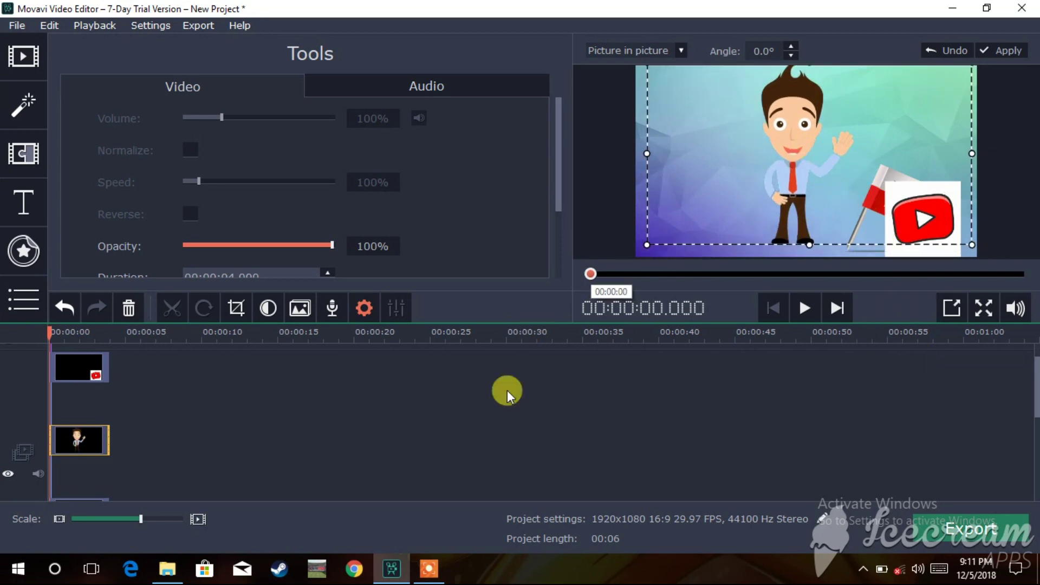
# - Shrink the YouTube flag overlay and place it between the cartoon man's legs and the YouTube logo
pyautogui.click(304, 441)
pyautogui.moveTo(1033, 372); pyautogui.dragTo(1025, 412)
pyautogui.rightClick(65, 425)
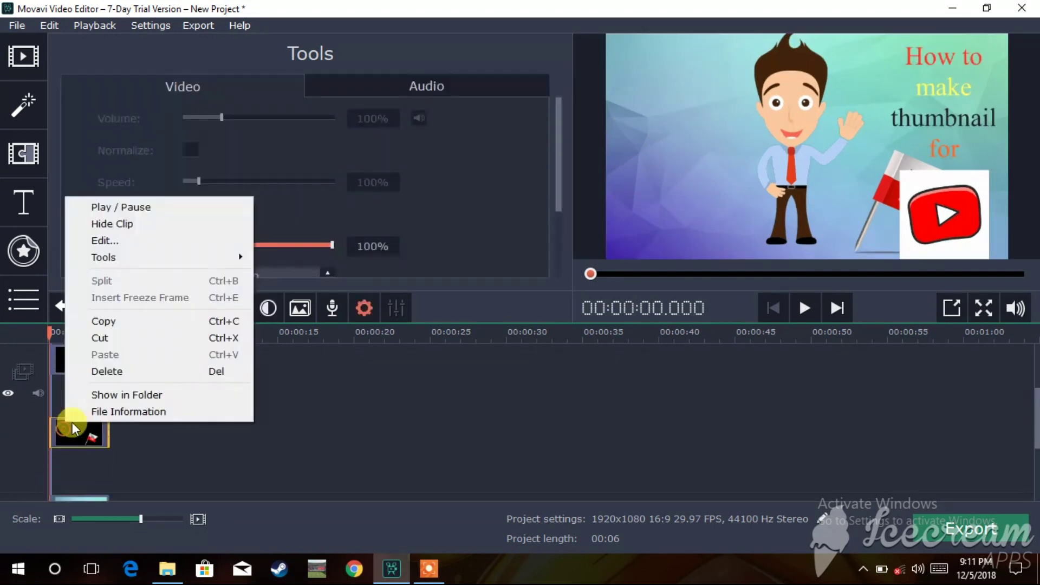
pyautogui.click(129, 241)
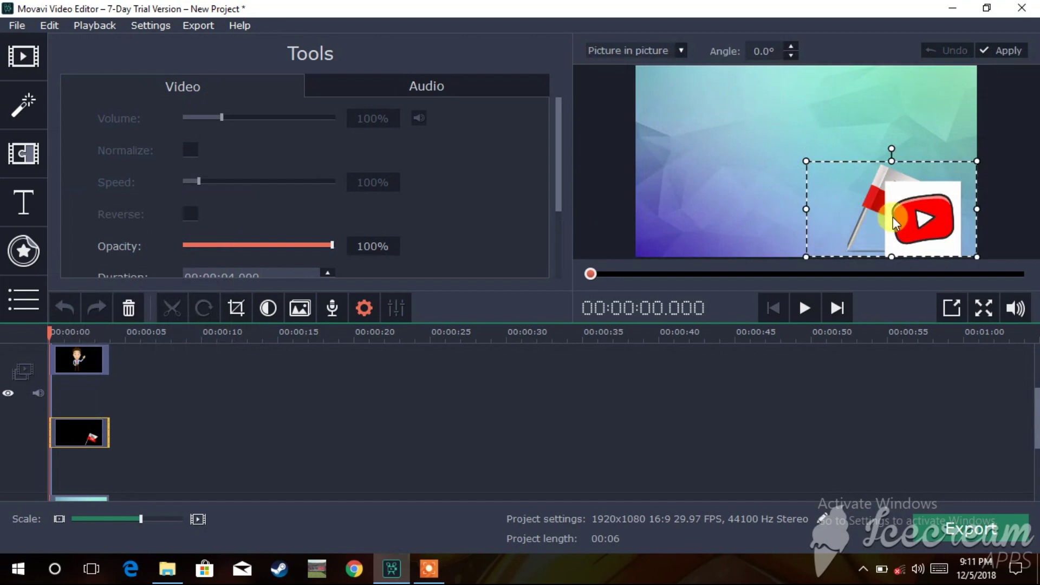
pyautogui.moveTo(852, 221); pyautogui.dragTo(827, 210)
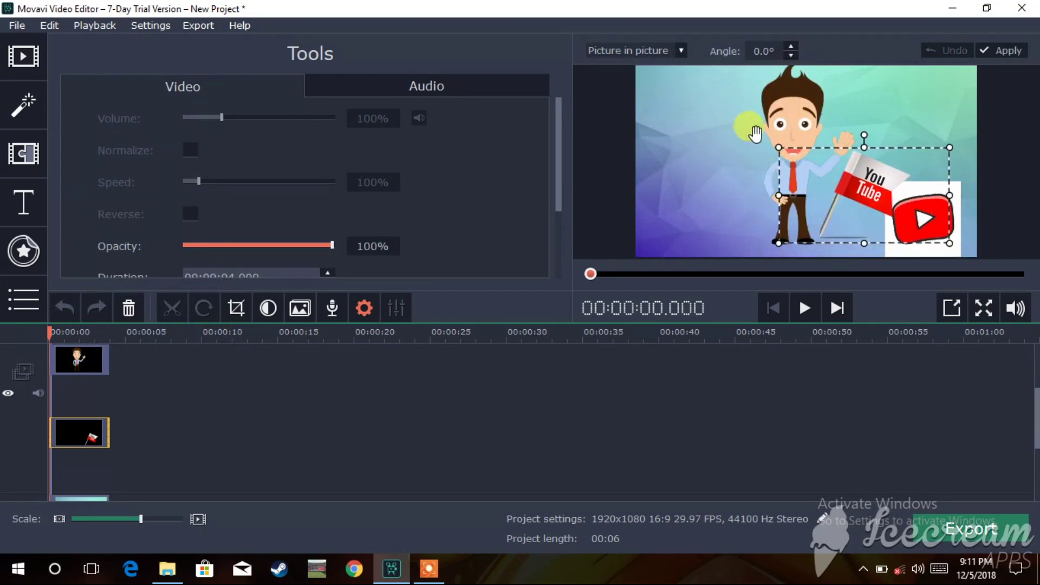
pyautogui.moveTo(781, 149); pyautogui.dragTo(833, 186)
pyautogui.moveTo(893, 211); pyautogui.dragTo(857, 217)
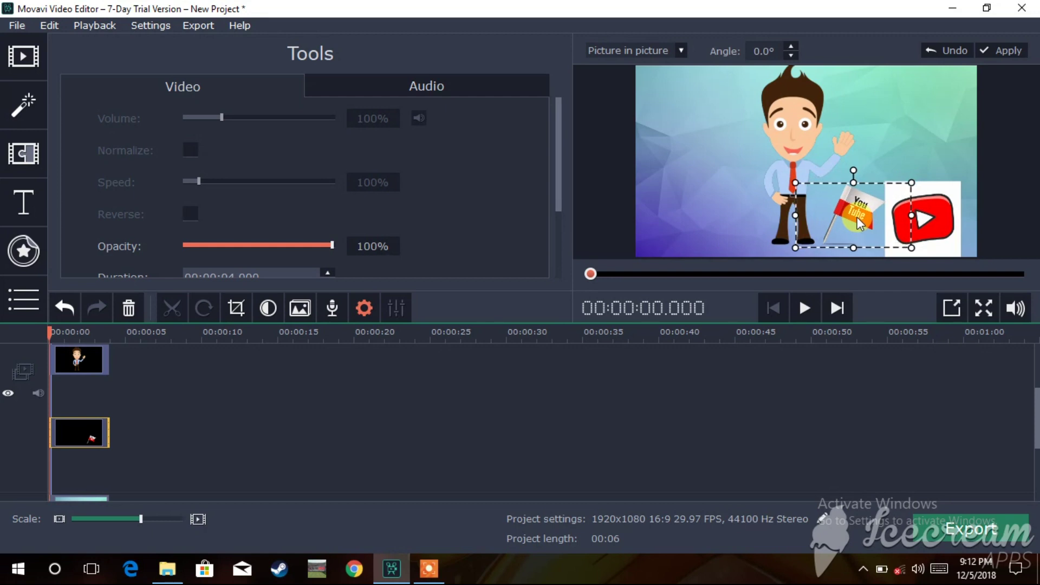
pyautogui.click(743, 391)
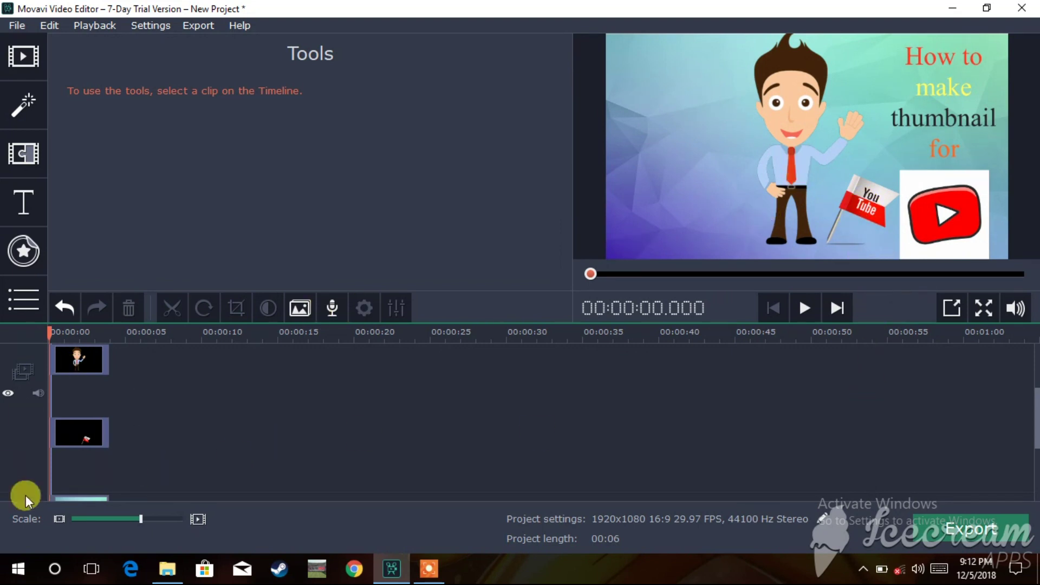
# - Enlarge the cartoon man overlay slightly and shift it a little away from the flag
pyautogui.rightClick(66, 372)
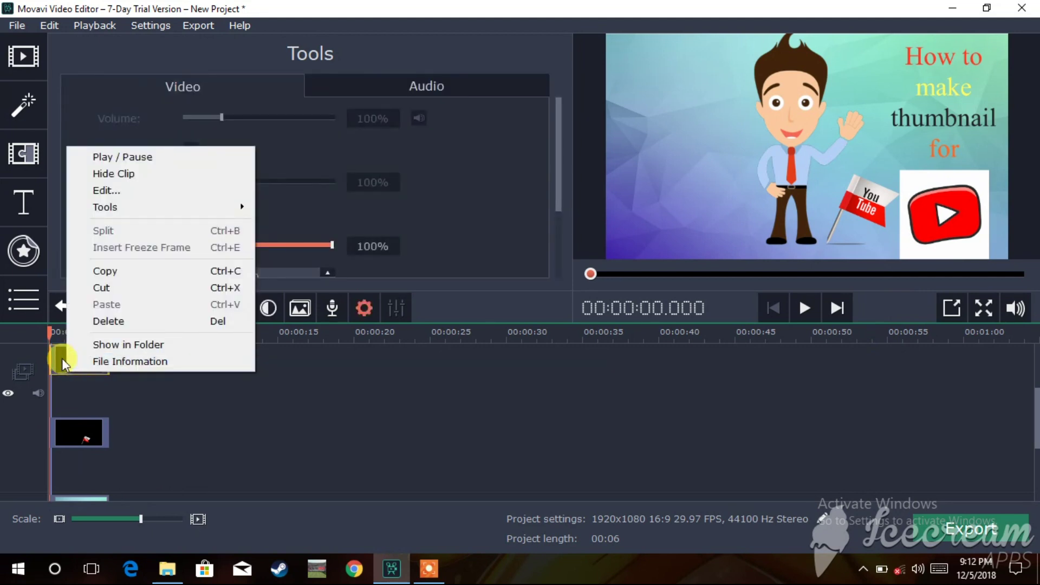
pyautogui.click(62, 358)
pyautogui.rightClick(62, 359)
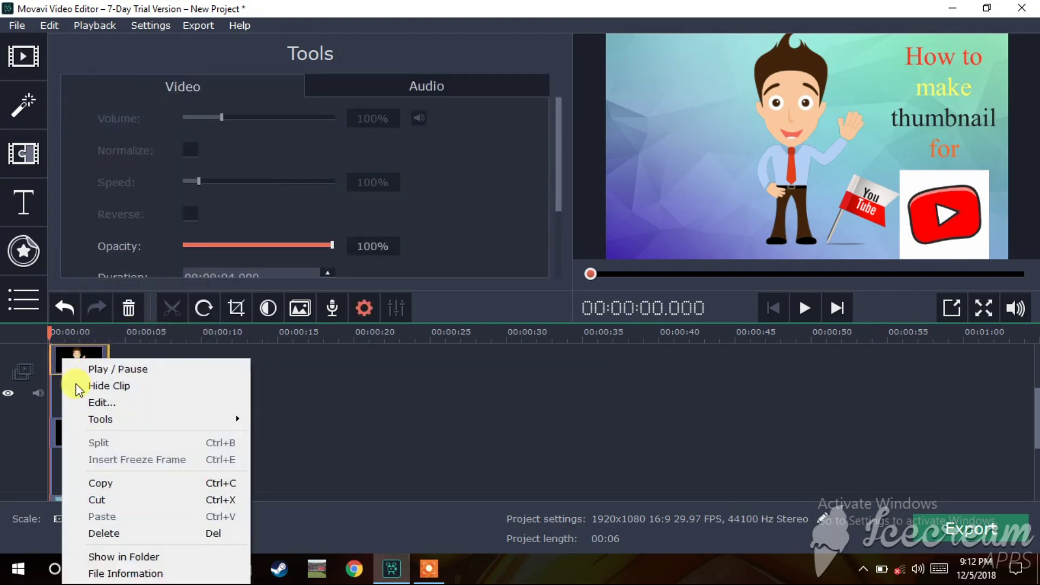
pyautogui.click(93, 404)
pyautogui.moveTo(789, 161); pyautogui.dragTo(767, 158)
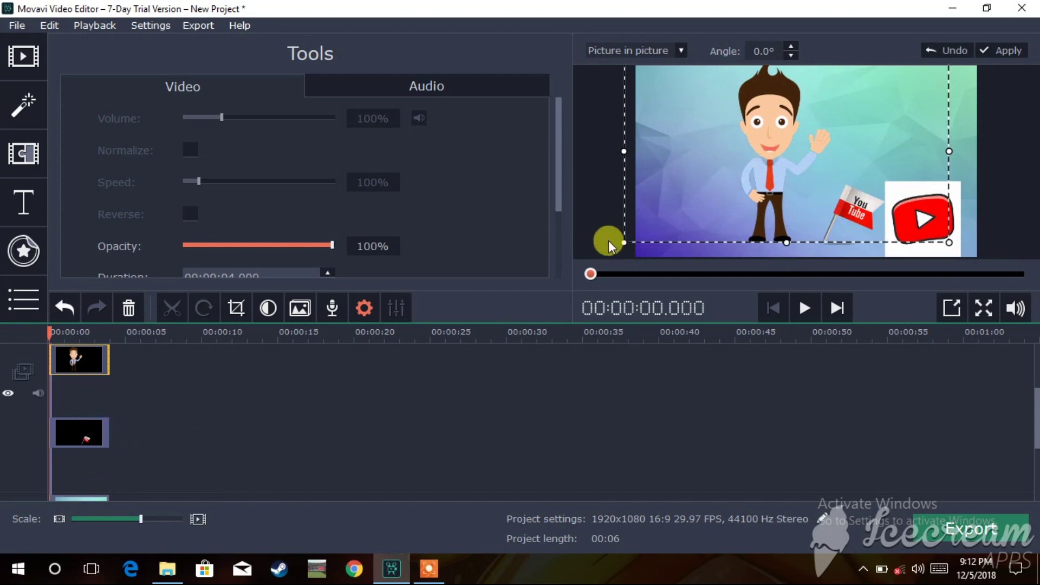
pyautogui.moveTo(609, 241); pyautogui.dragTo(609, 251)
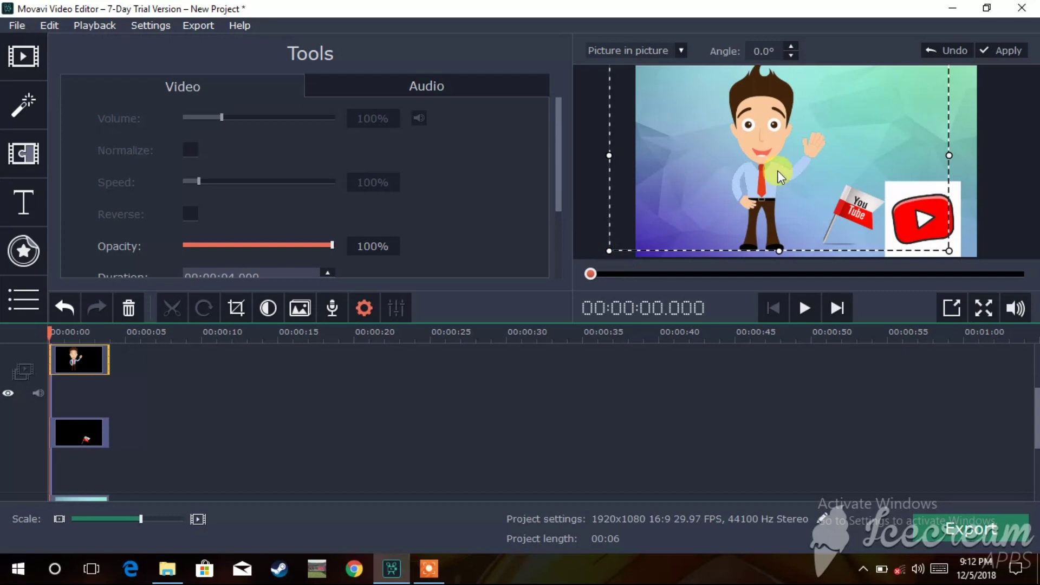
pyautogui.moveTo(787, 187)
pyautogui.mouseDown()
pyautogui.moveTo(796, 187)
pyautogui.moveTo(788, 161)
pyautogui.moveTo(789, 171)
pyautogui.mouseUp()
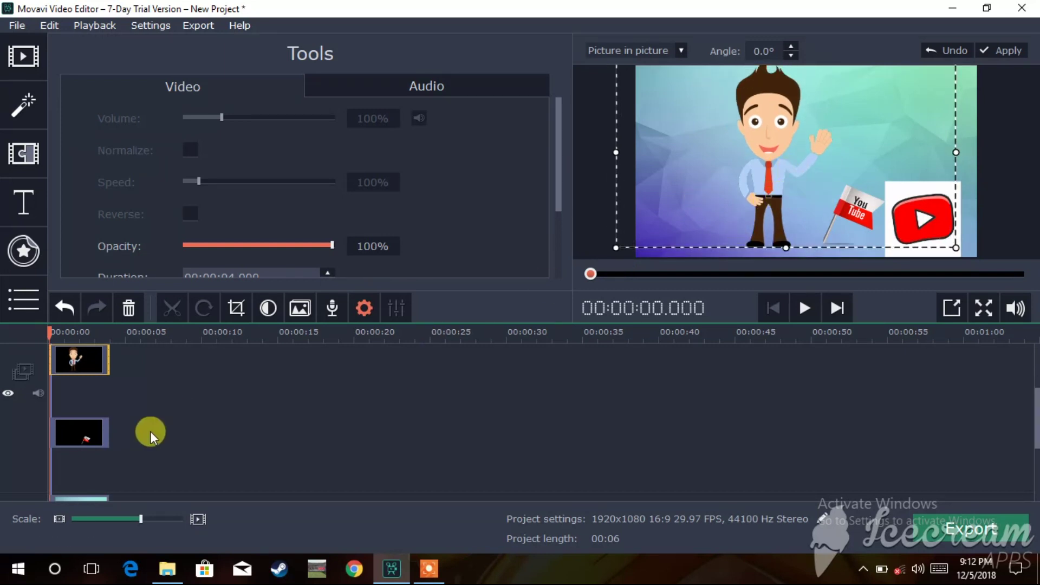
# - Move the flag overlay closer to the cartoon man's legs and stretch it slightly taller
pyautogui.rightClick(95, 430)
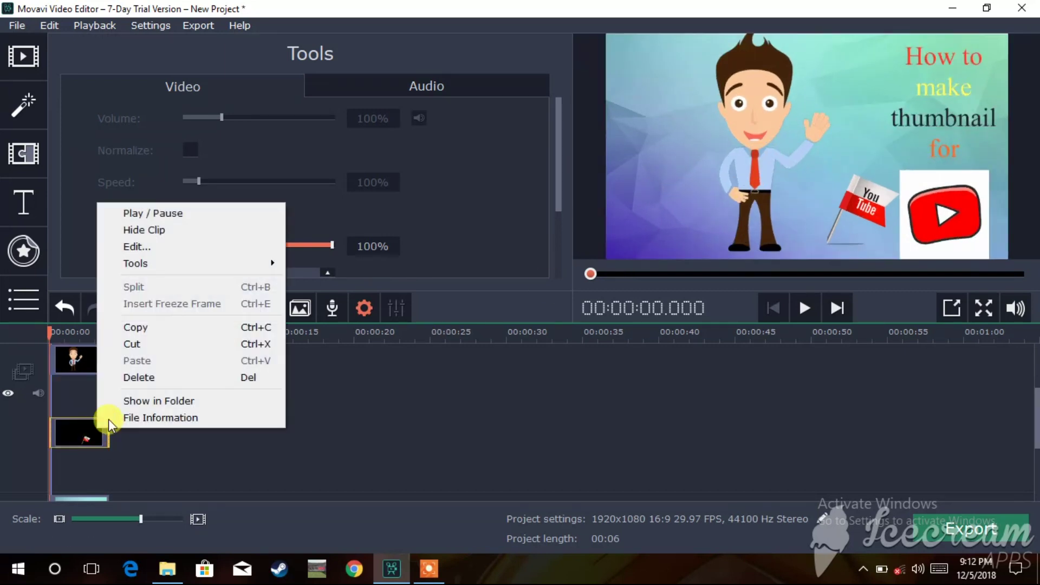
pyautogui.click(170, 253)
pyautogui.moveTo(846, 213); pyautogui.dragTo(814, 216)
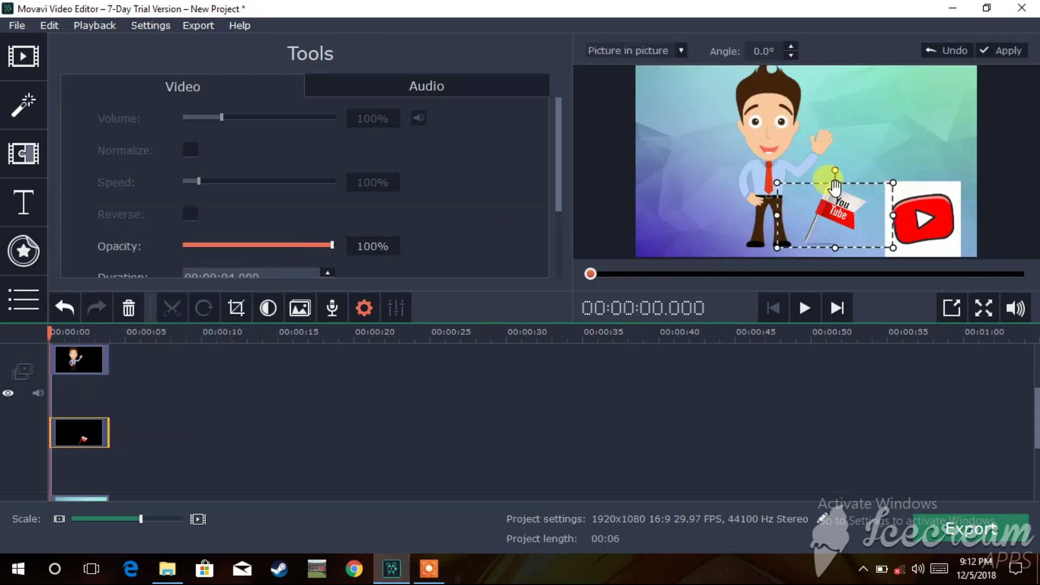
pyautogui.moveTo(835, 187); pyautogui.dragTo(835, 181)
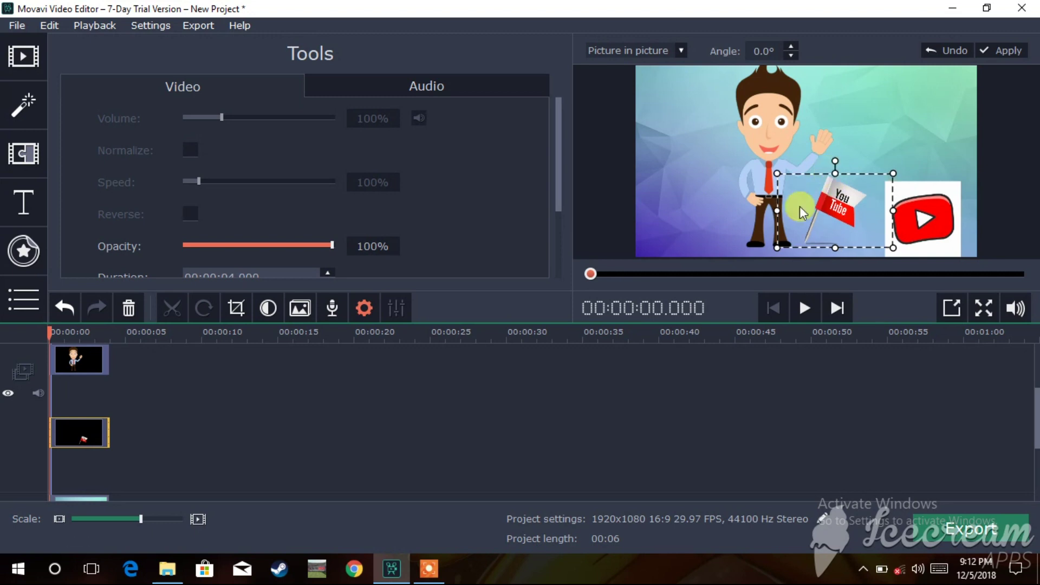
pyautogui.click(629, 434)
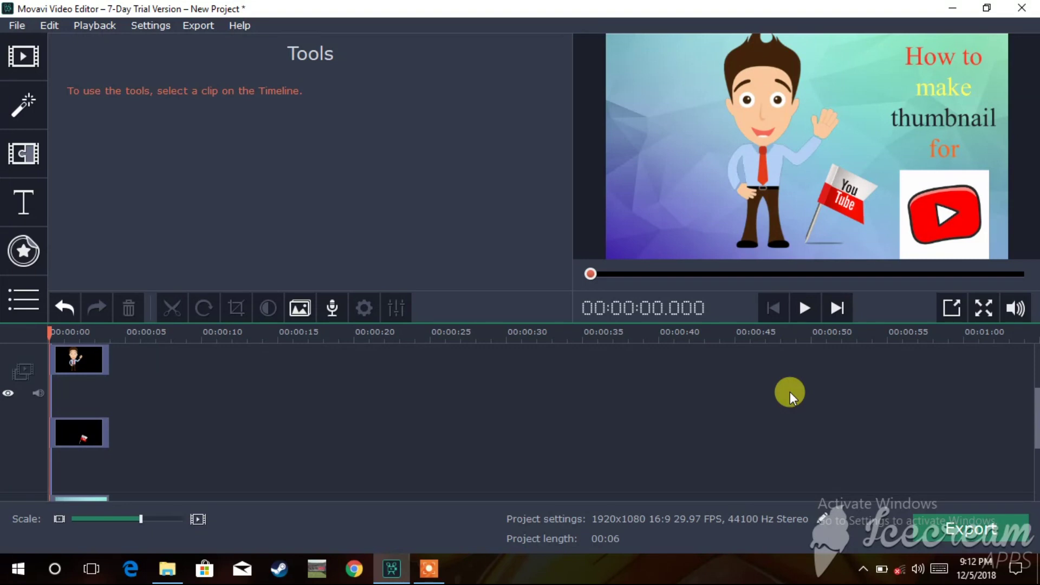
# - Preview the composition by playing it from the timeline's start
pyautogui.moveTo(1034, 407); pyautogui.dragTo(1033, 360)
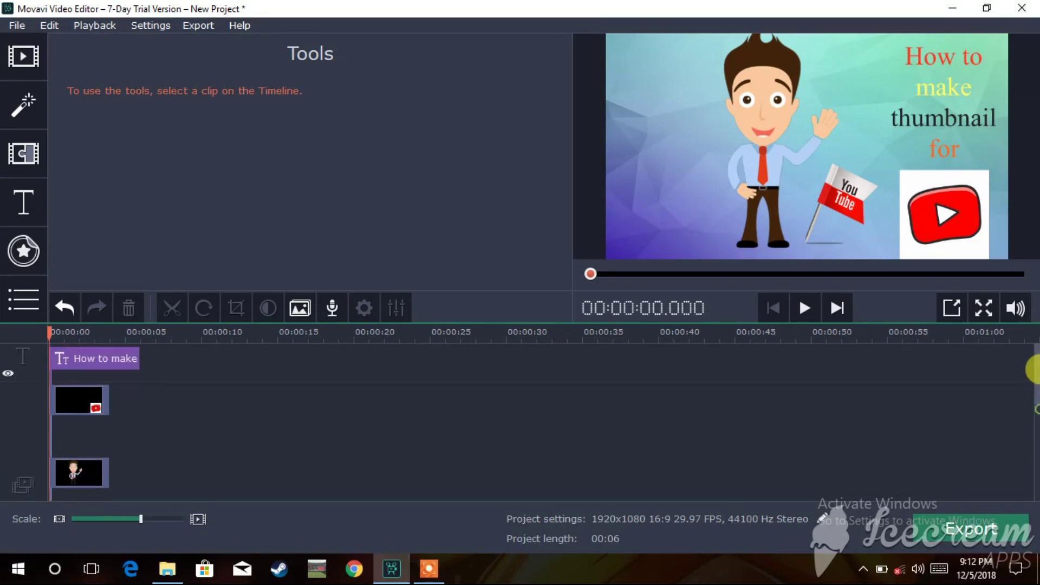
pyautogui.click(105, 349)
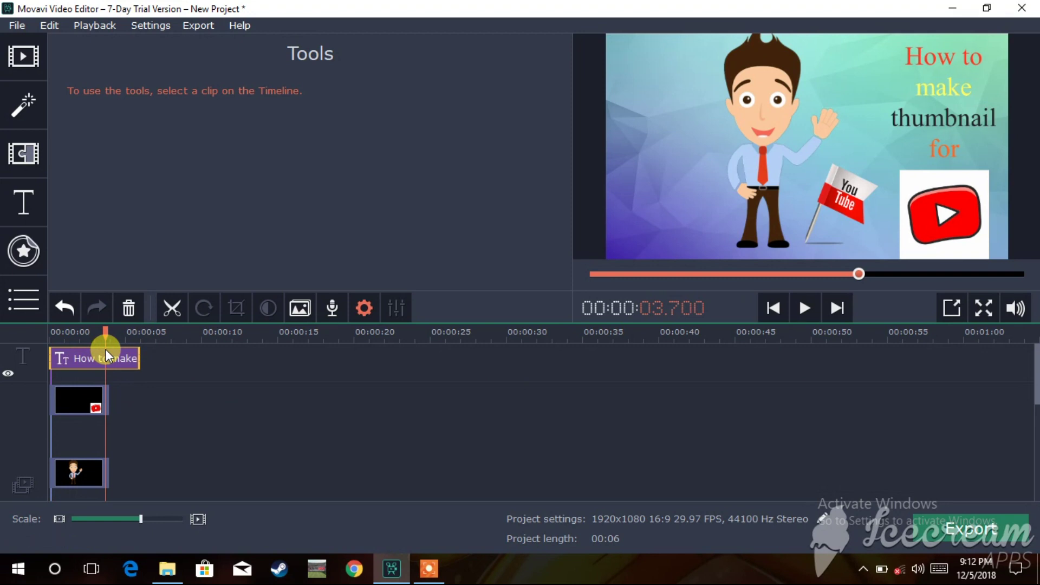
pyautogui.press('space')
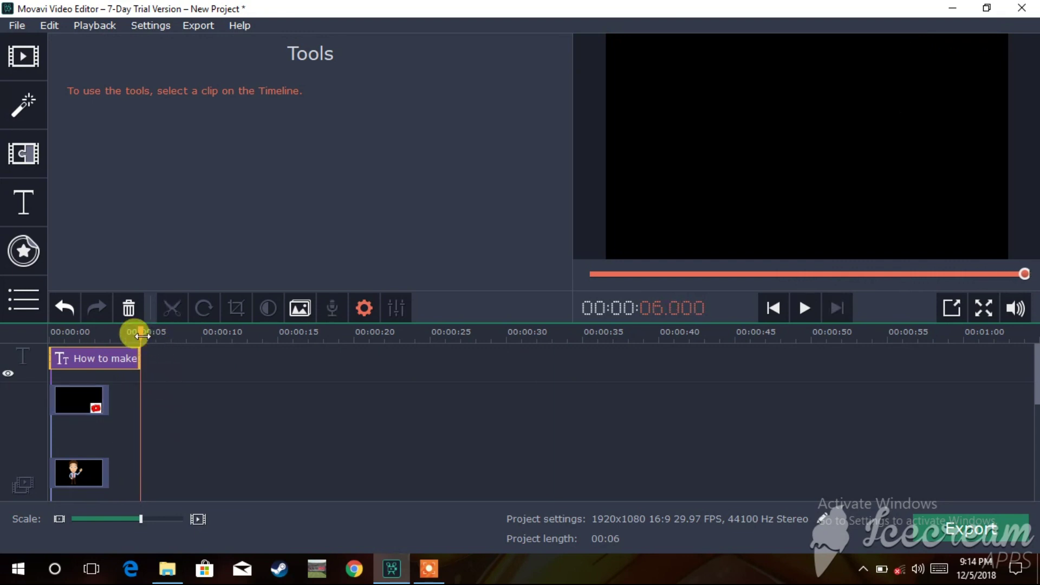
pyautogui.click(50, 329)
pyautogui.press('space')
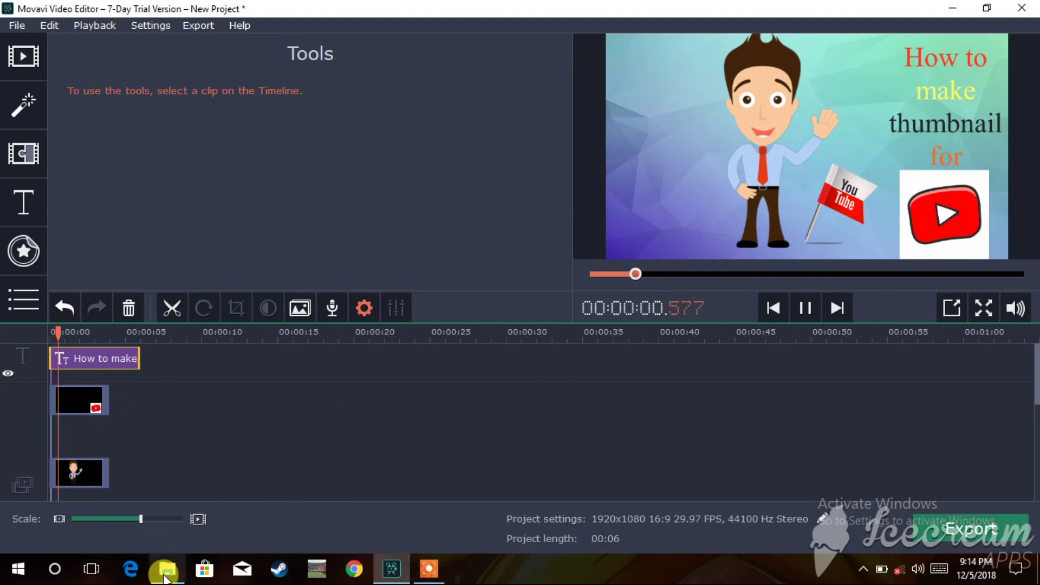
# - Add the youtube-2844504_960_720 image from the Downloads folder to a new overlay track, beginning at the timeline's start
pyautogui.click(162, 564)
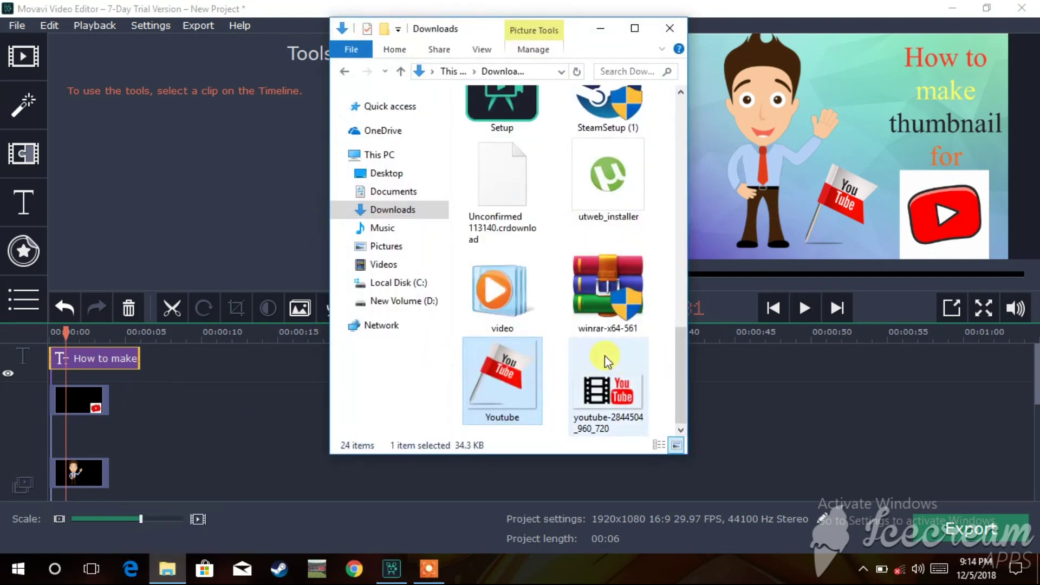
pyautogui.moveTo(618, 379); pyautogui.dragTo(140, 472)
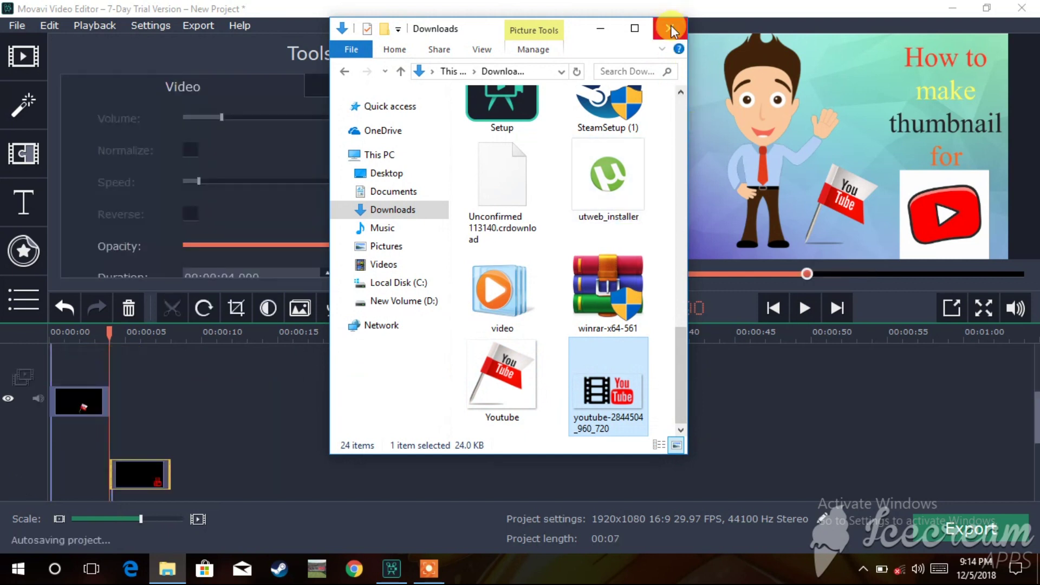
pyautogui.click(600, 29)
pyautogui.moveTo(129, 476); pyautogui.dragTo(58, 467)
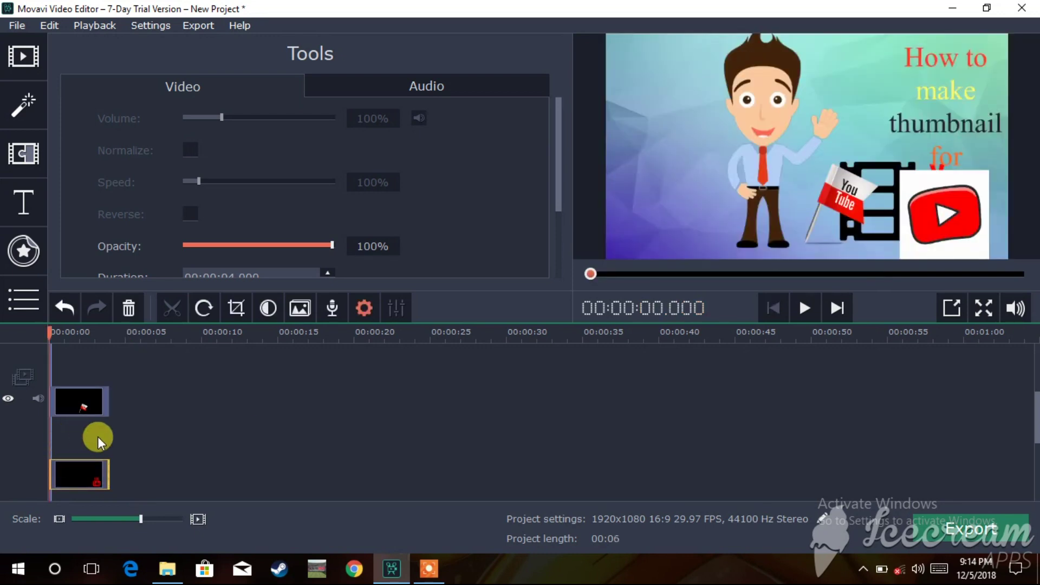
# - Delete the YouTube logo overlay that has the white background
pyautogui.scroll(-2, 1033, 448)
pyautogui.moveTo(1032, 448); pyautogui.dragTo(1032, 354)
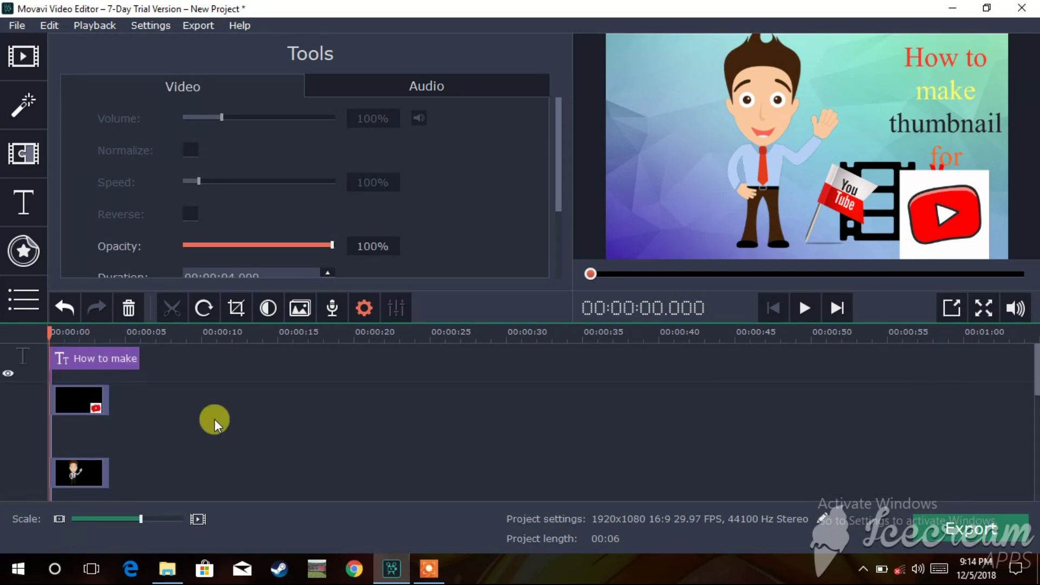
pyautogui.rightClick(94, 403)
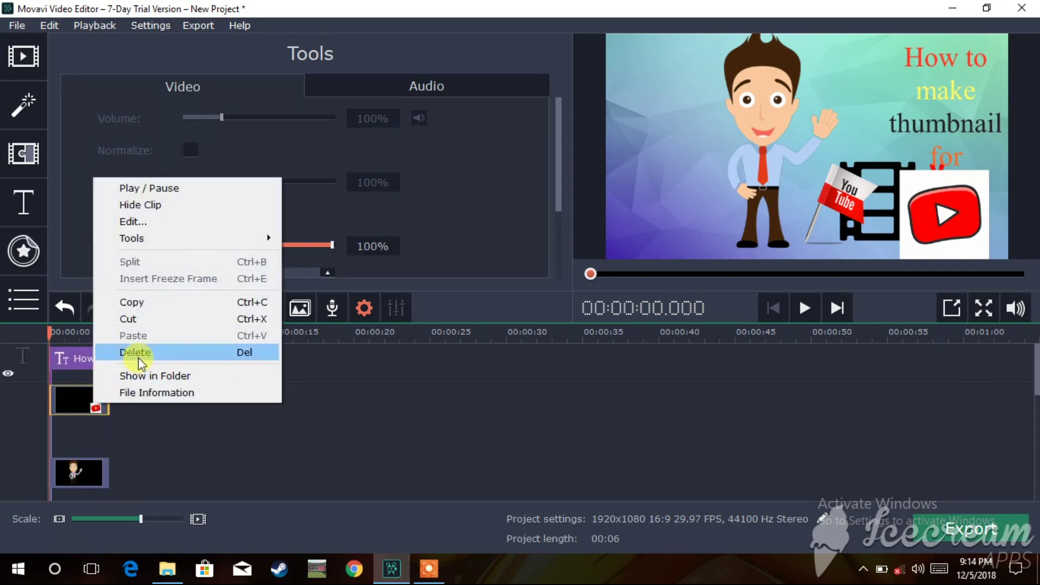
pyautogui.click(166, 229)
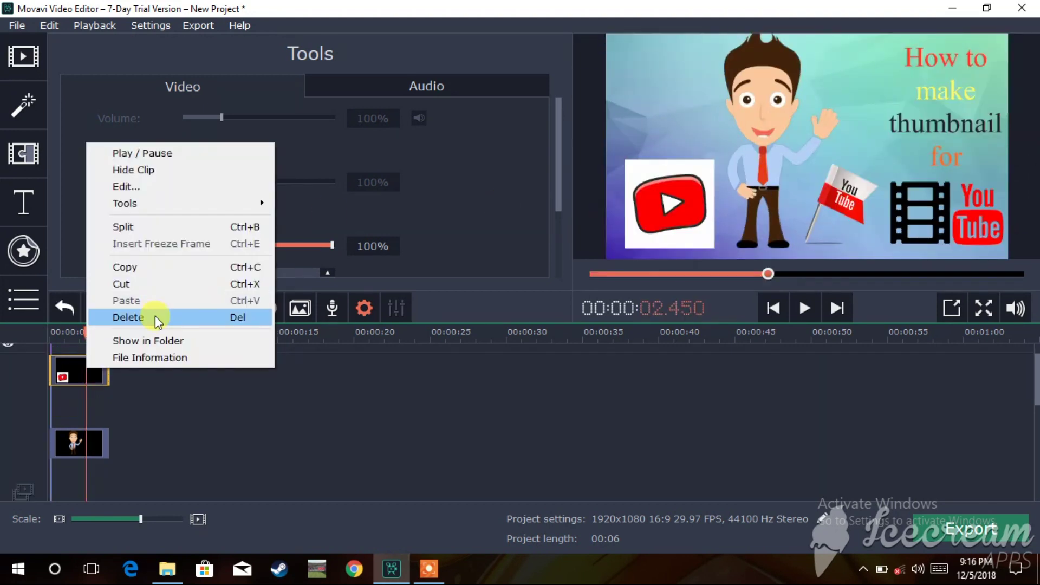
pyautogui.click(155, 319)
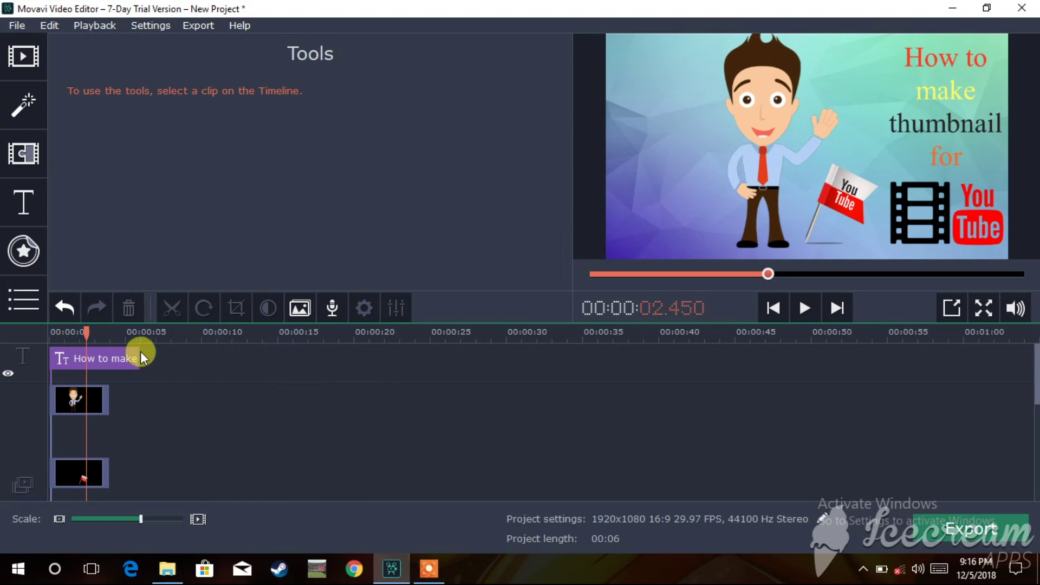
# - Move the cartoon man overlay into the left part of the frame and enlarge it slightly
pyautogui.rightClick(77, 411)
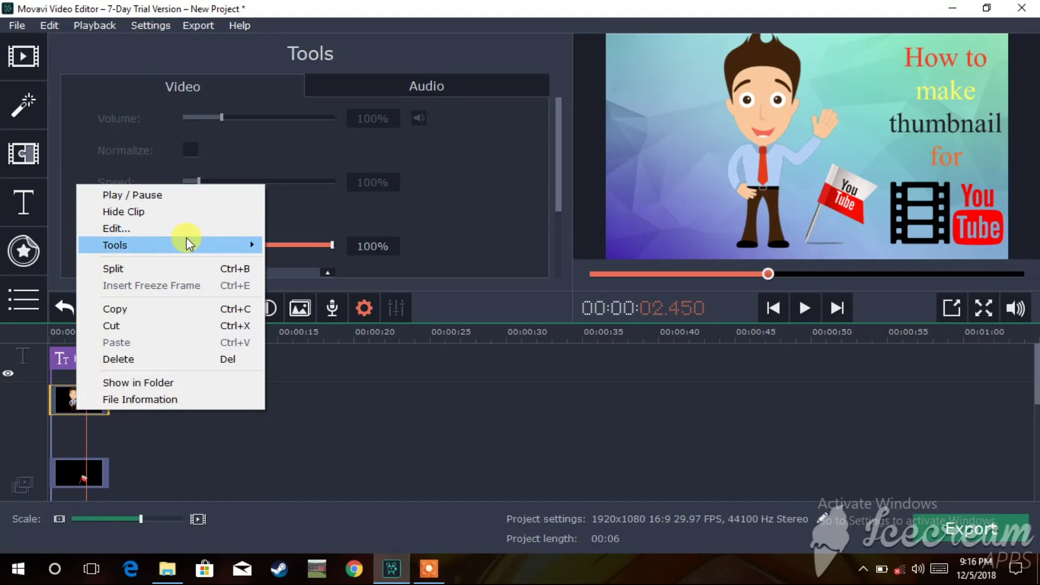
pyautogui.click(142, 229)
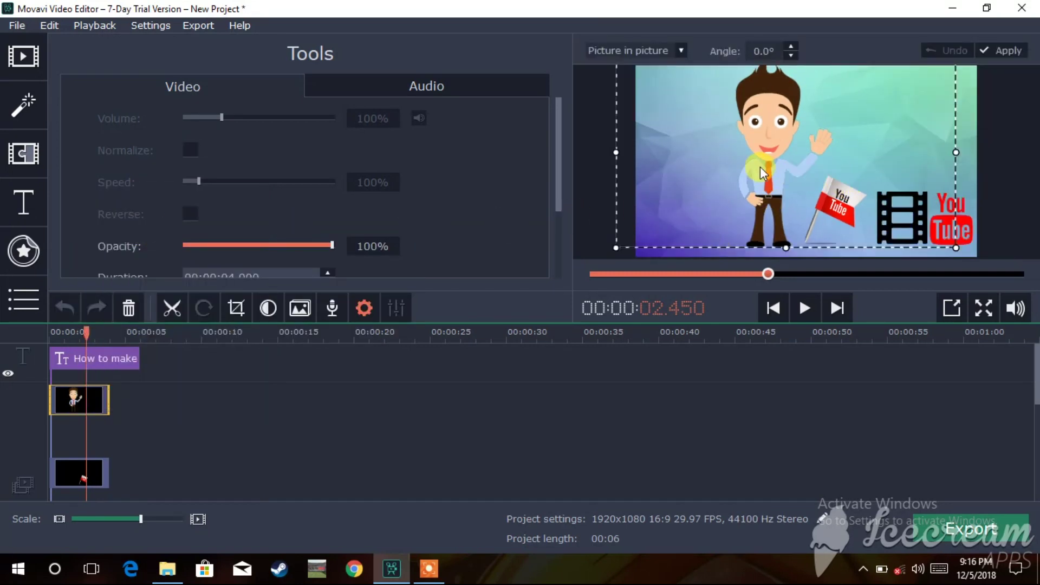
pyautogui.moveTo(760, 167); pyautogui.dragTo(685, 167)
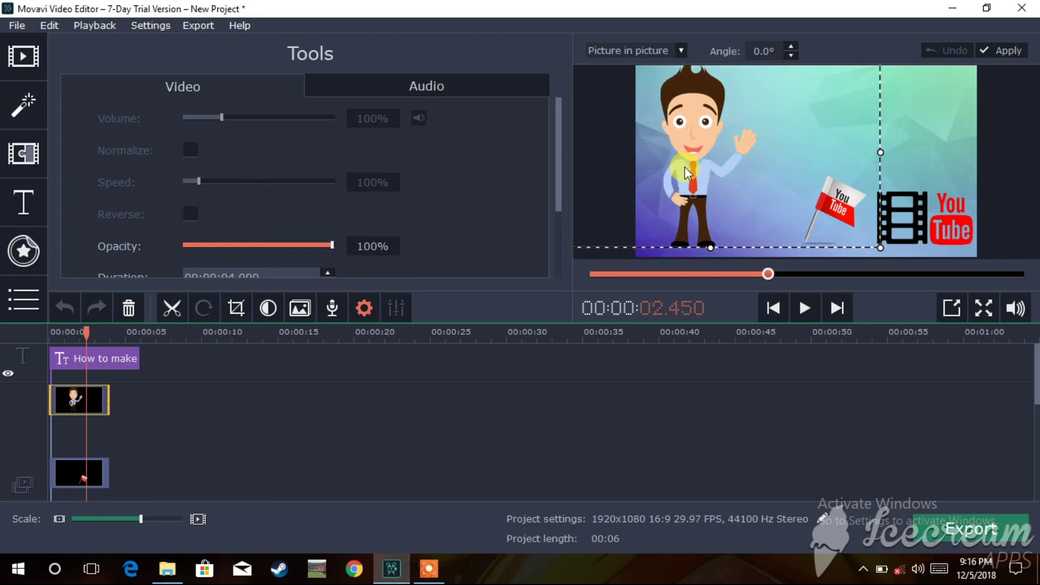
pyautogui.moveTo(881, 247); pyautogui.dragTo(893, 254)
pyautogui.moveTo(732, 199)
pyautogui.mouseDown()
pyautogui.moveTo(743, 198)
pyautogui.moveTo(723, 194)
pyautogui.mouseUp()
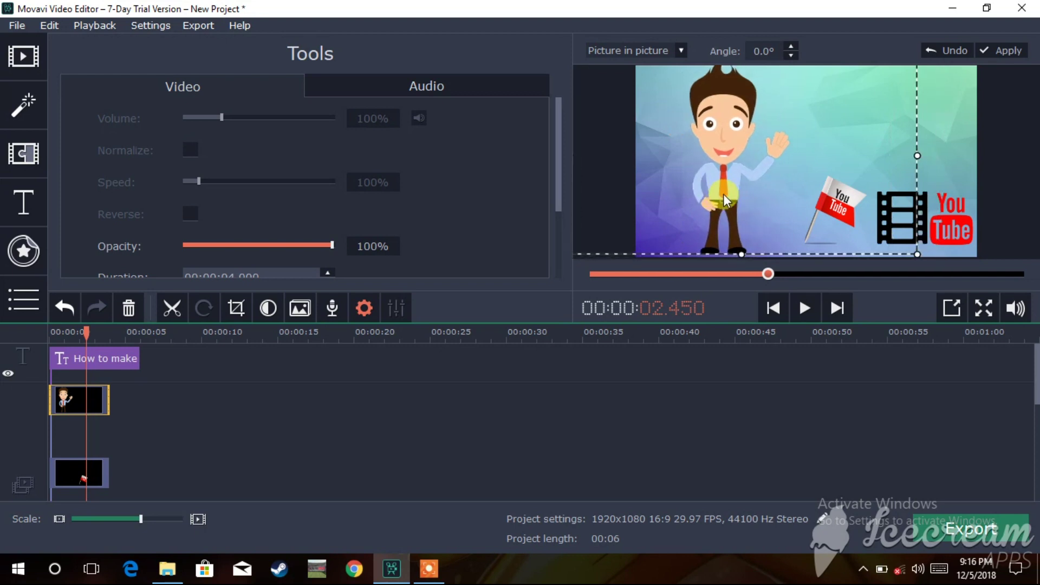
pyautogui.click(343, 443)
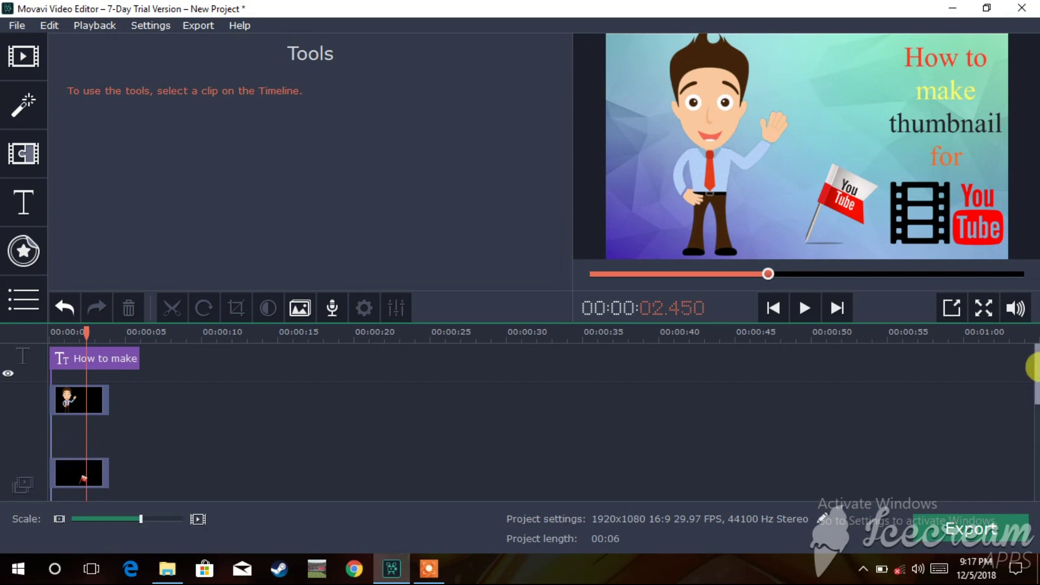
# - Open the title for editing, enlarge it slightly and shift it closer to the cartoon man
pyautogui.click(113, 356)
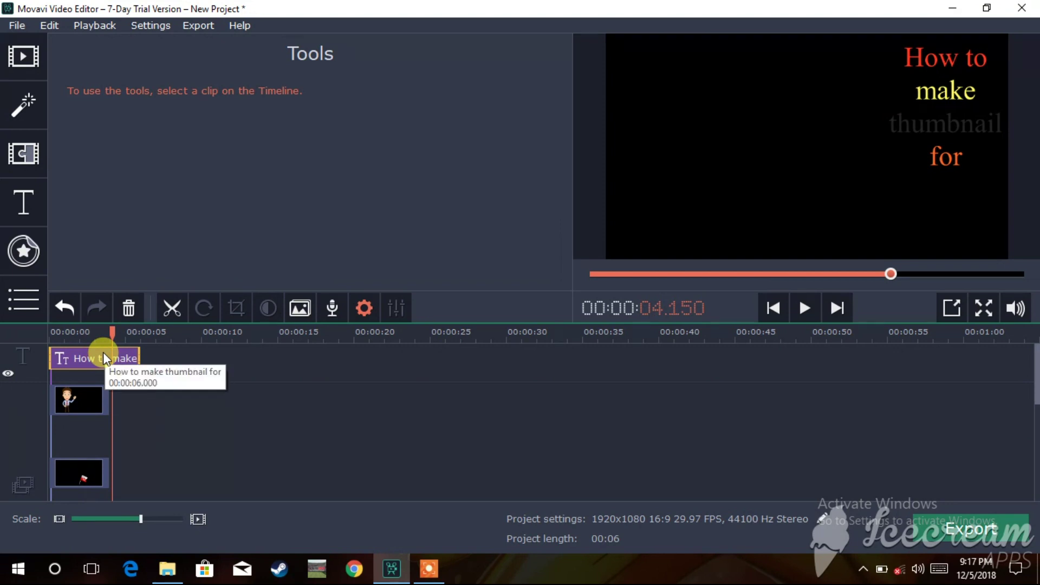
pyautogui.click(103, 355)
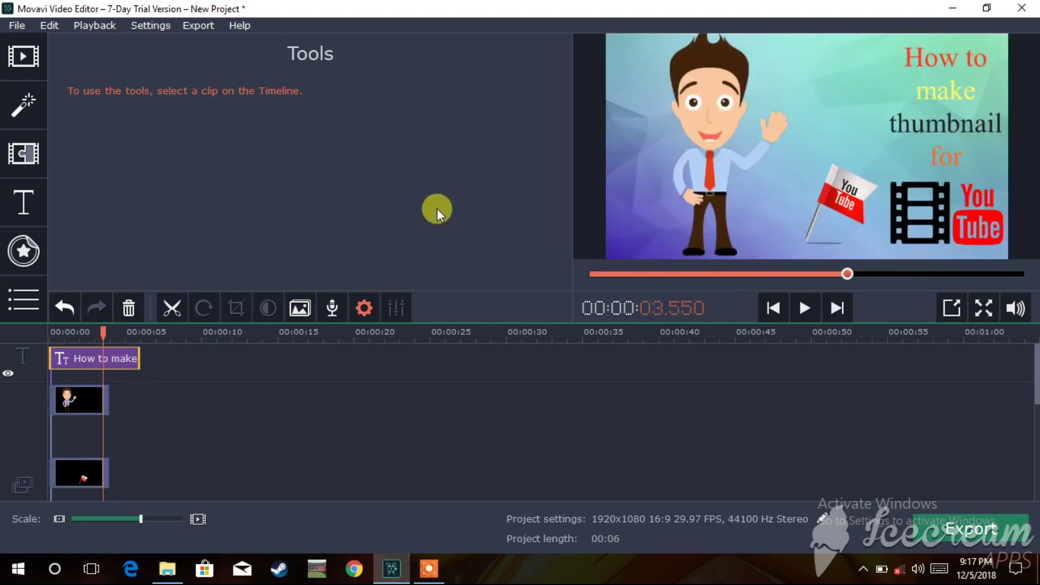
pyautogui.click(76, 358)
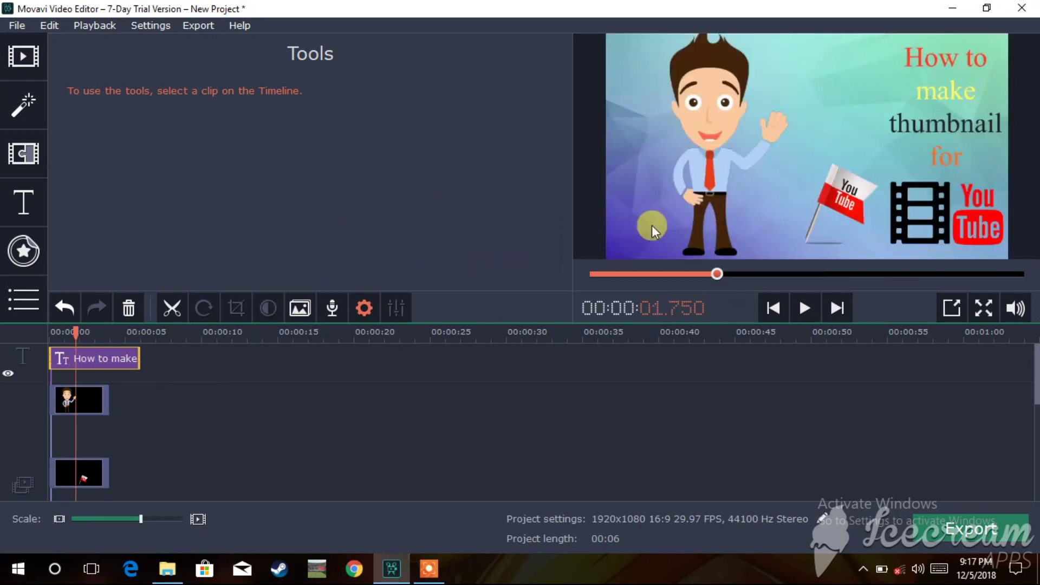
pyautogui.doubleClick(948, 114)
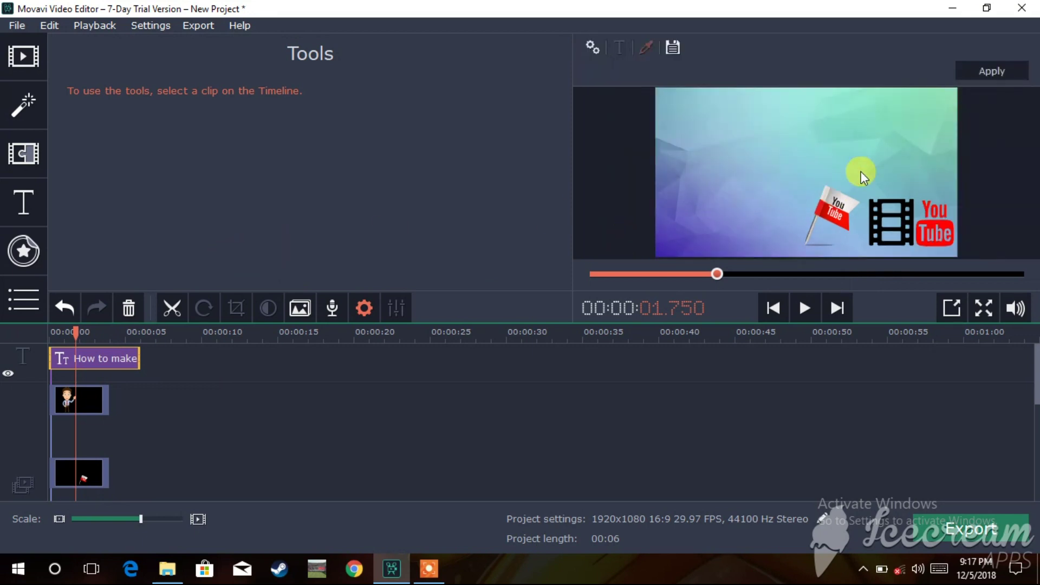
pyautogui.moveTo(859, 143); pyautogui.dragTo(818, 166)
pyautogui.moveTo(821, 118); pyautogui.dragTo(850, 145)
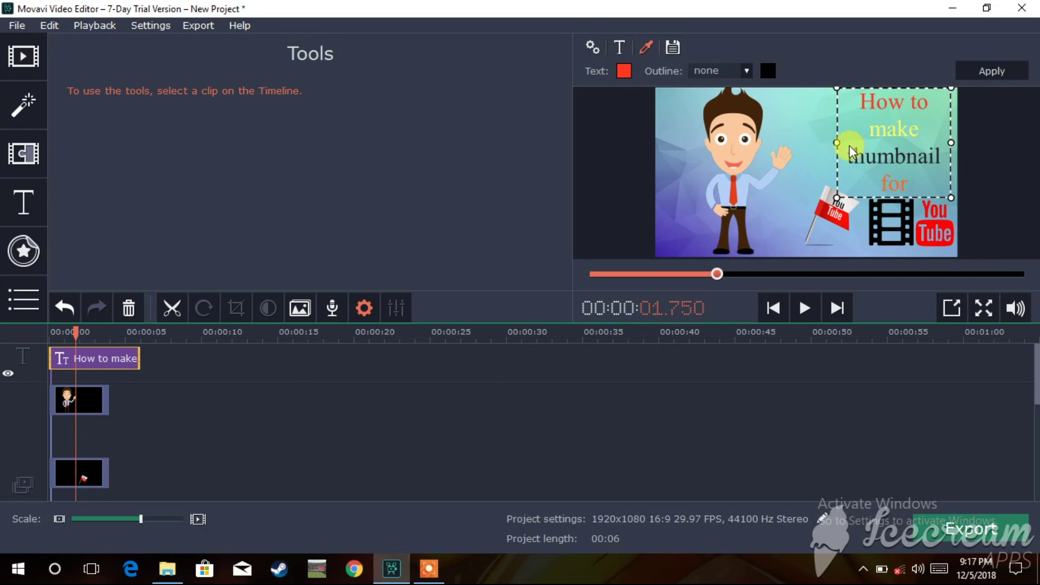
# - Try a different text colour on the word "for" in the title
pyautogui.click(895, 184)
pyautogui.doubleClick(895, 185)
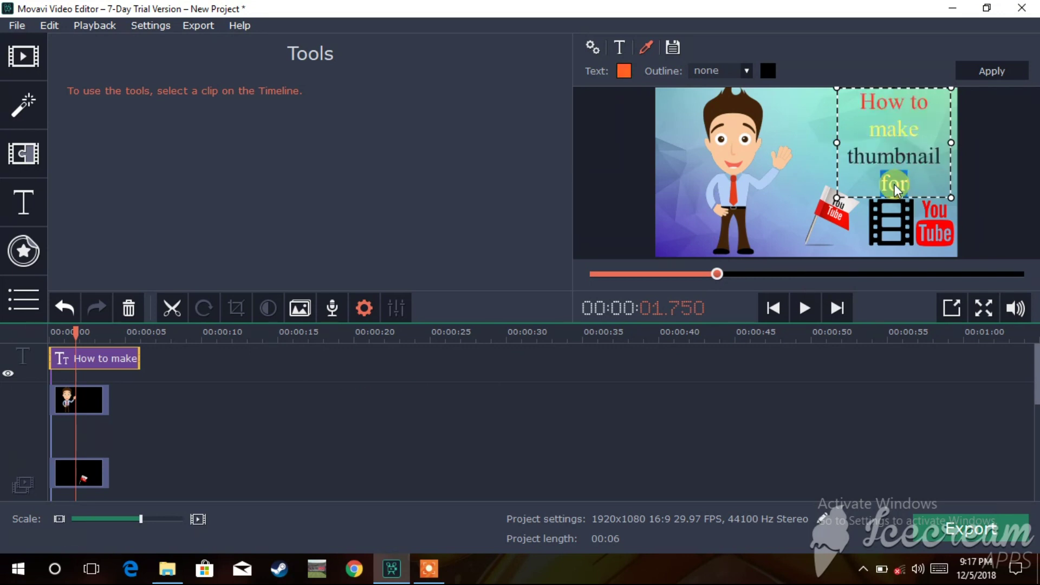
pyautogui.click(624, 72)
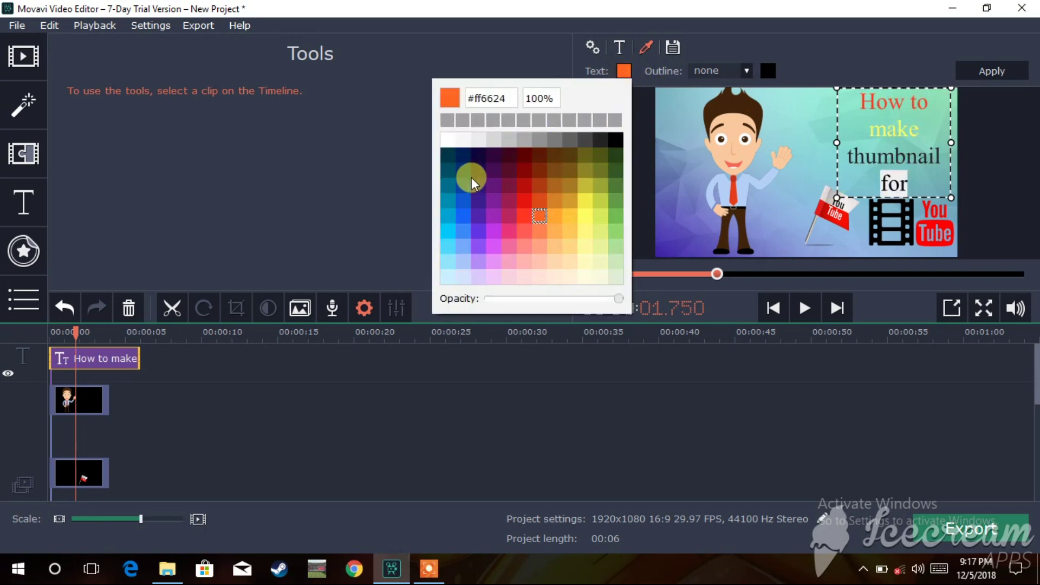
pyautogui.click(467, 194)
pyautogui.click(661, 95)
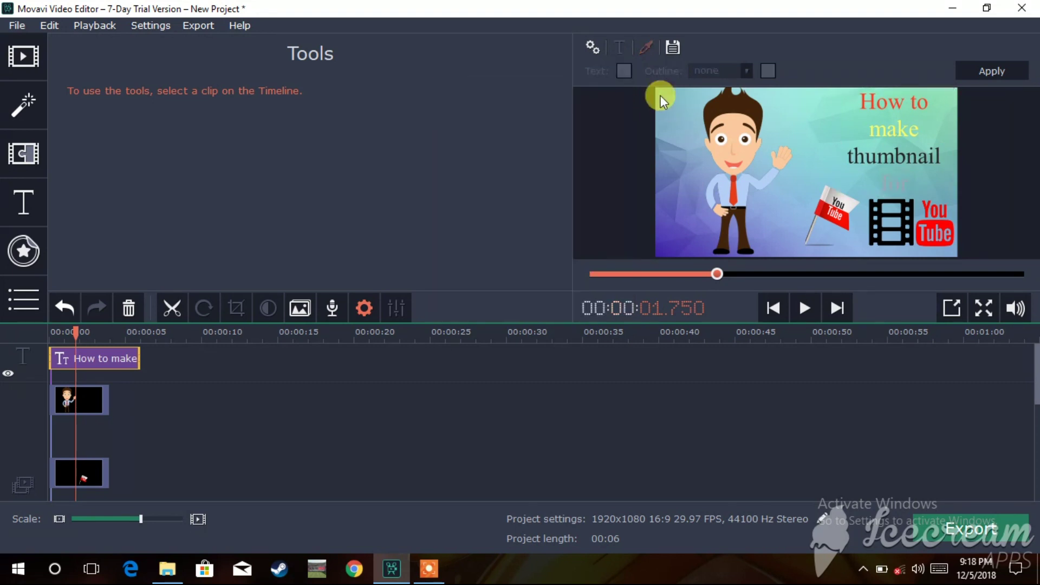
# - Retype "for" on the title's last line and colour it white
pyautogui.click(897, 180)
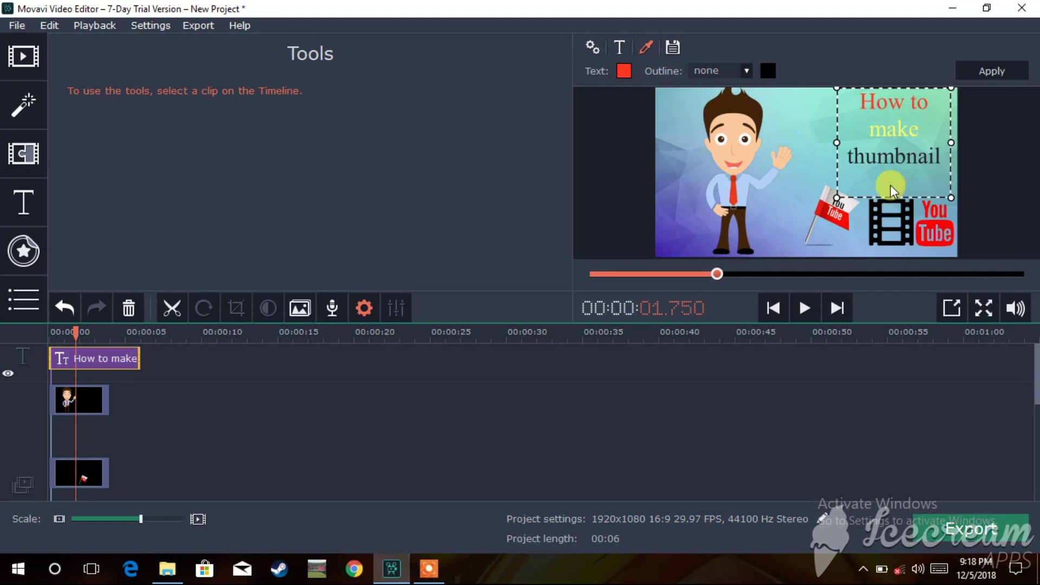
pyautogui.write('for')
pyautogui.doubleClick(890, 184)
pyautogui.click(624, 71)
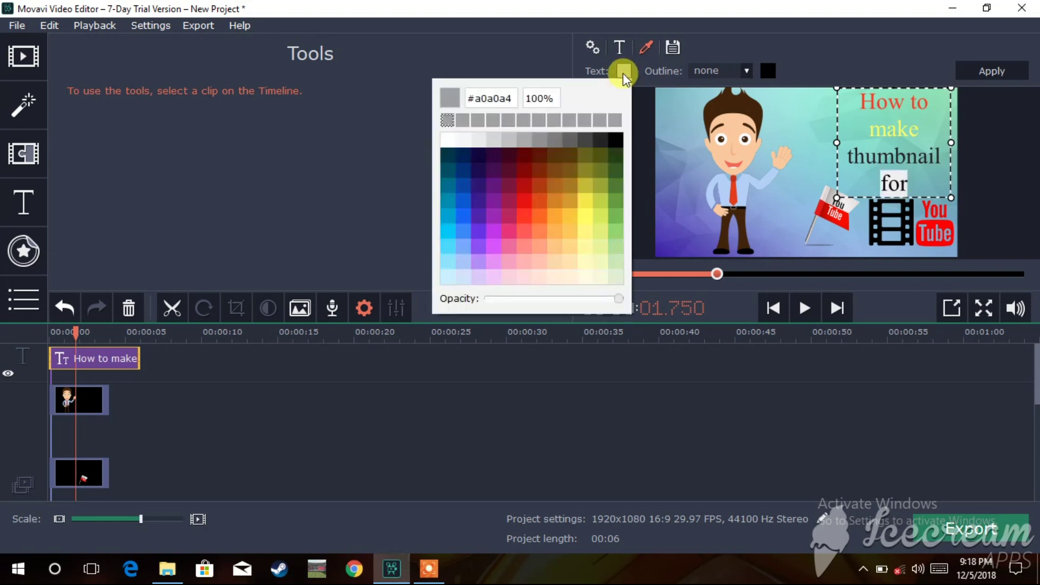
pyautogui.click(450, 139)
pyautogui.click(666, 216)
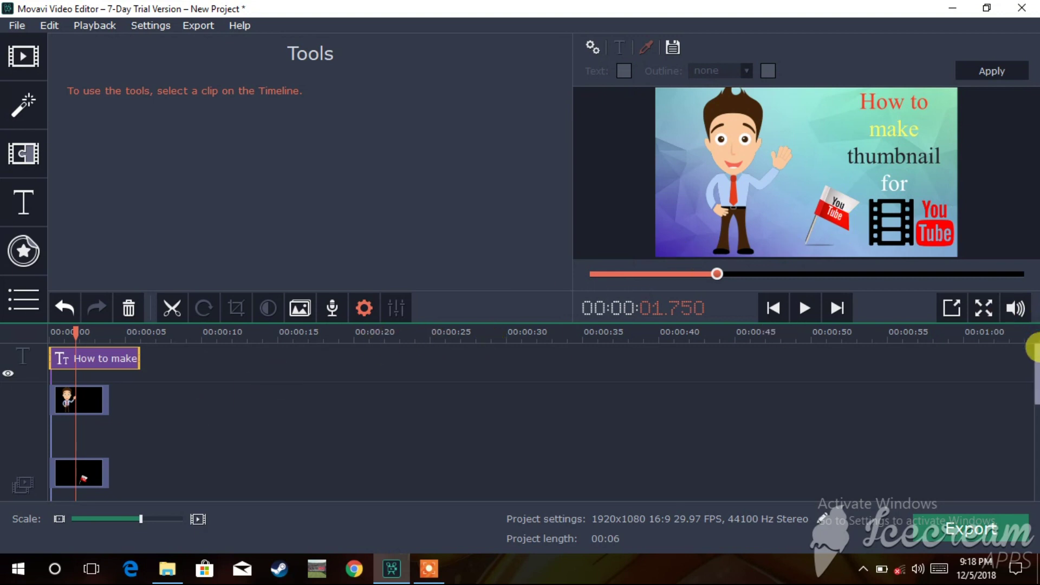
# - Move the YouTube flag overlay closer to the cartoon man
pyautogui.scroll(-2, 67, 394)
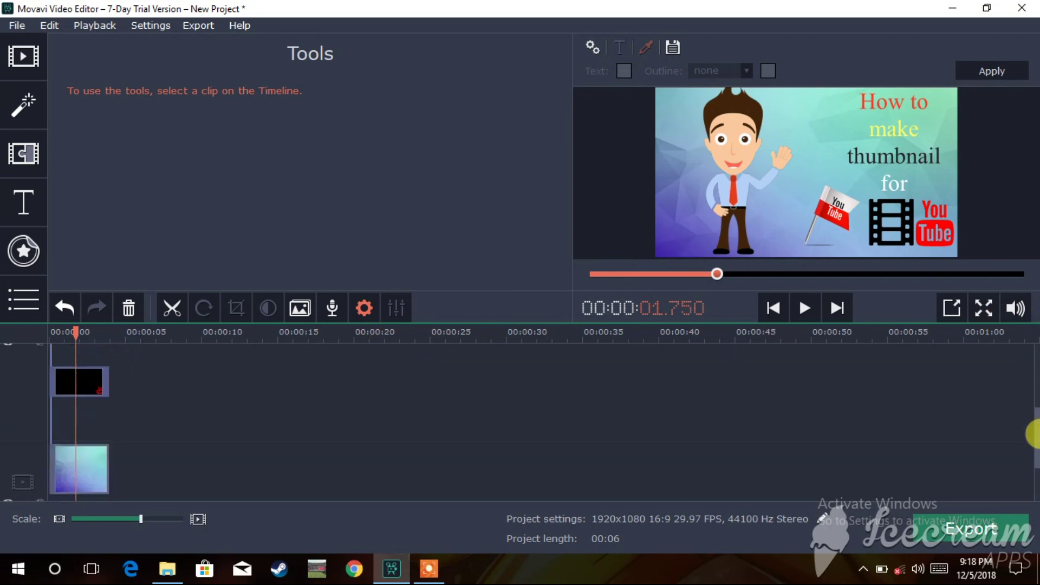
pyautogui.rightClick(68, 385)
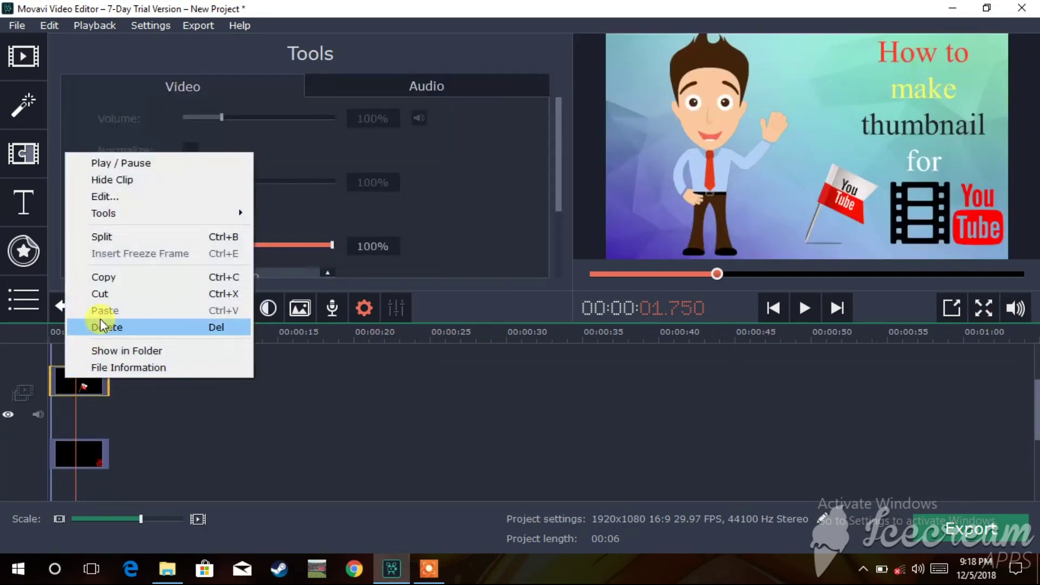
pyautogui.click(109, 197)
pyautogui.moveTo(861, 210); pyautogui.dragTo(779, 215)
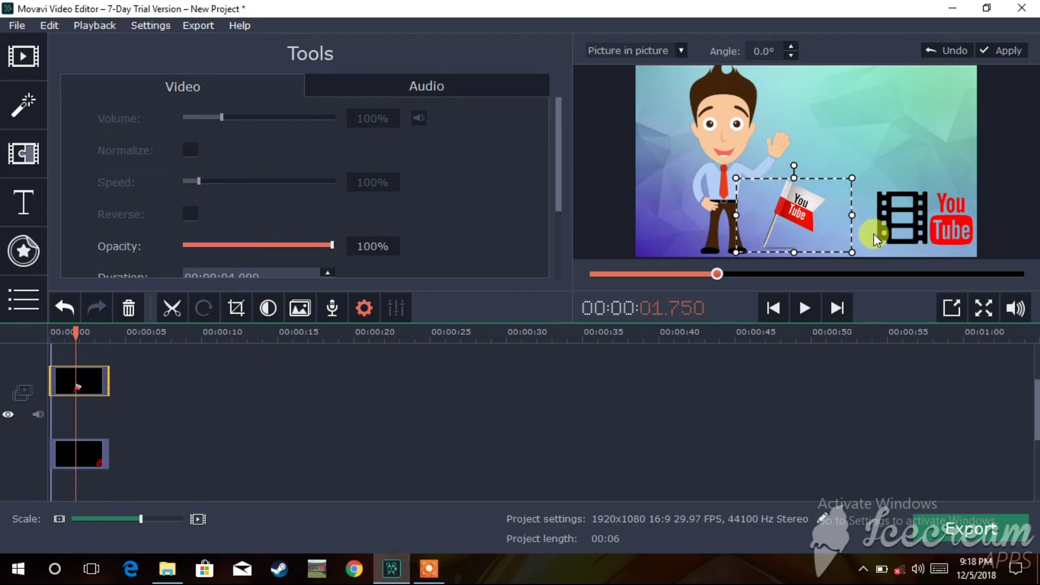
# - Widen the film-strip YouTube logo overlay toward the flag and shift it away from the frame's edge
pyautogui.click(80, 457)
pyautogui.rightClick(81, 457)
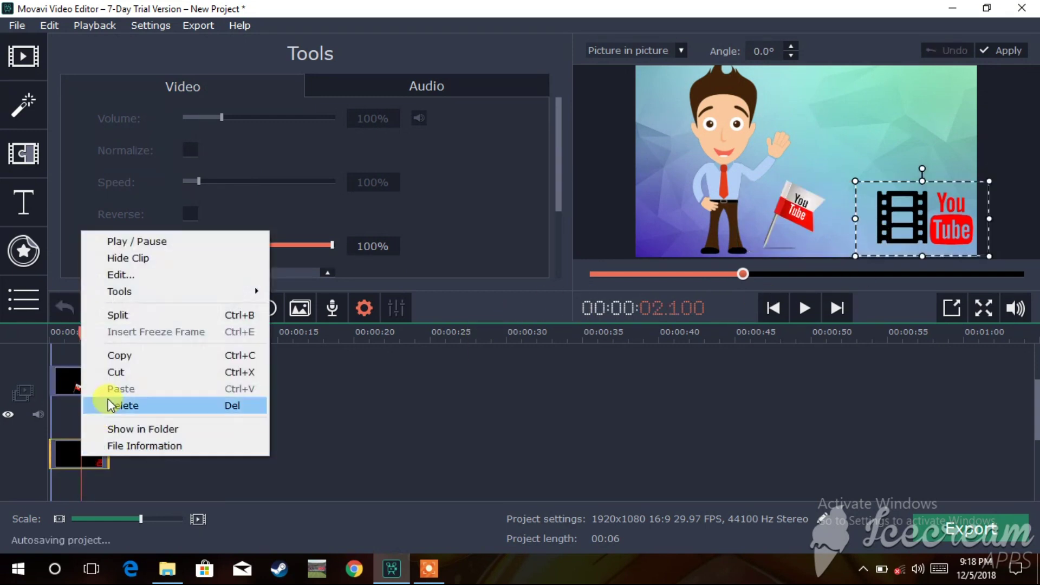
pyautogui.click(140, 278)
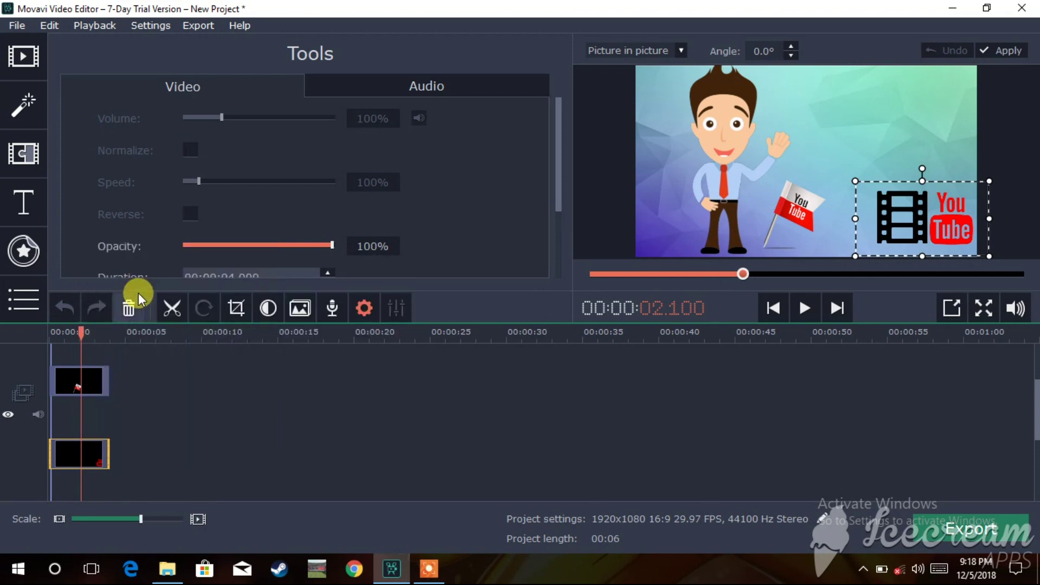
pyautogui.moveTo(856, 219); pyautogui.dragTo(823, 223)
pyautogui.moveTo(941, 217); pyautogui.dragTo(933, 216)
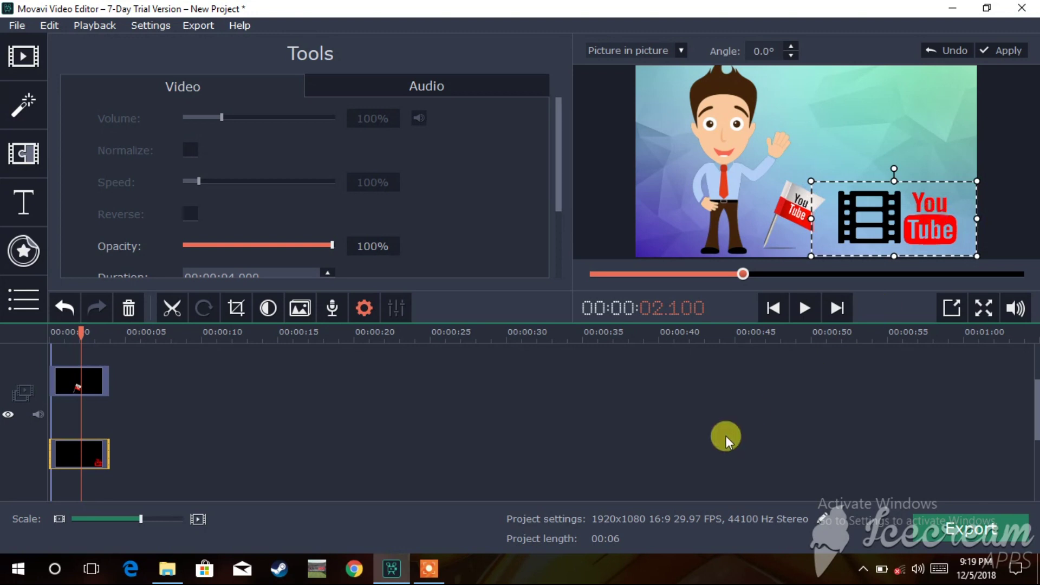
pyautogui.click(727, 434)
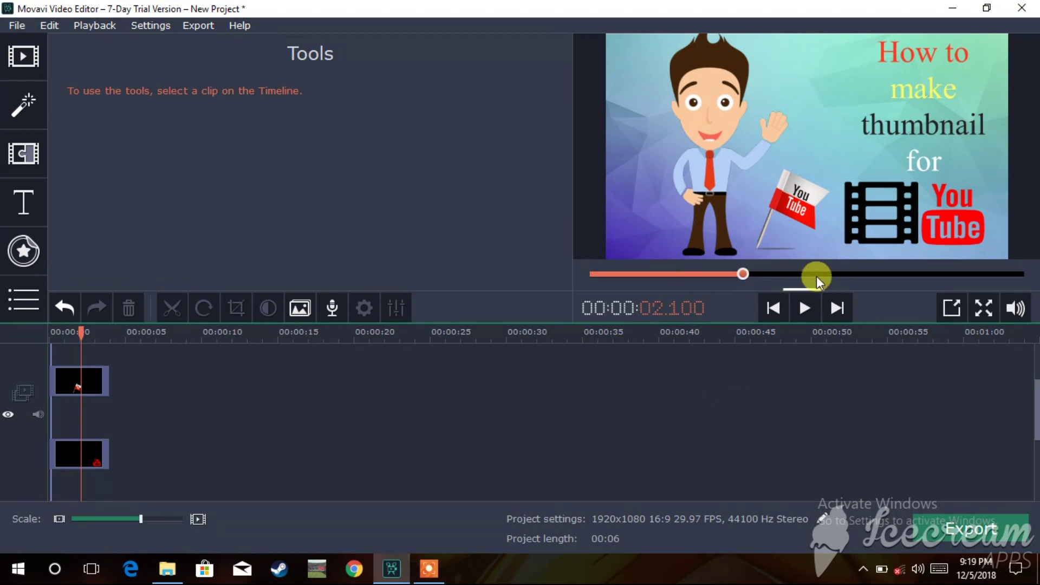
# - Insert the Red gradient background into the main video track ahead of the Polygons clip
pyautogui.moveTo(1034, 409); pyautogui.dragTo(1034, 433)
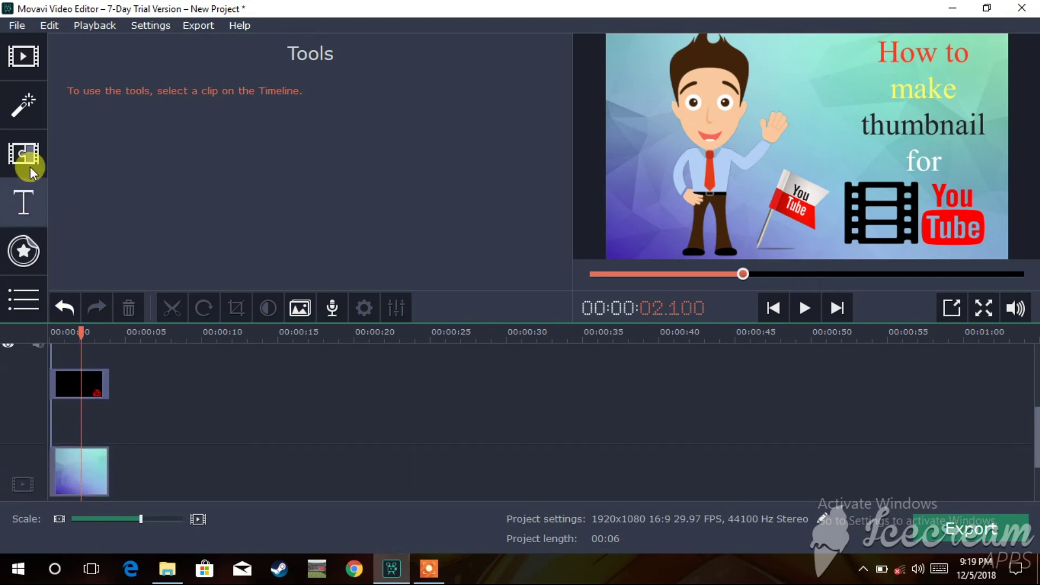
pyautogui.click(21, 118)
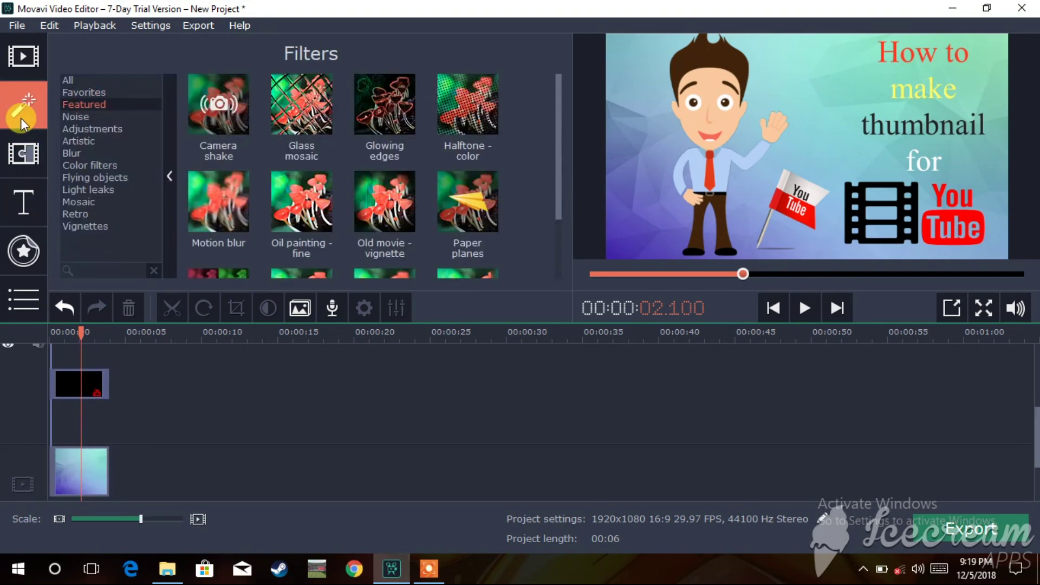
pyautogui.click(34, 61)
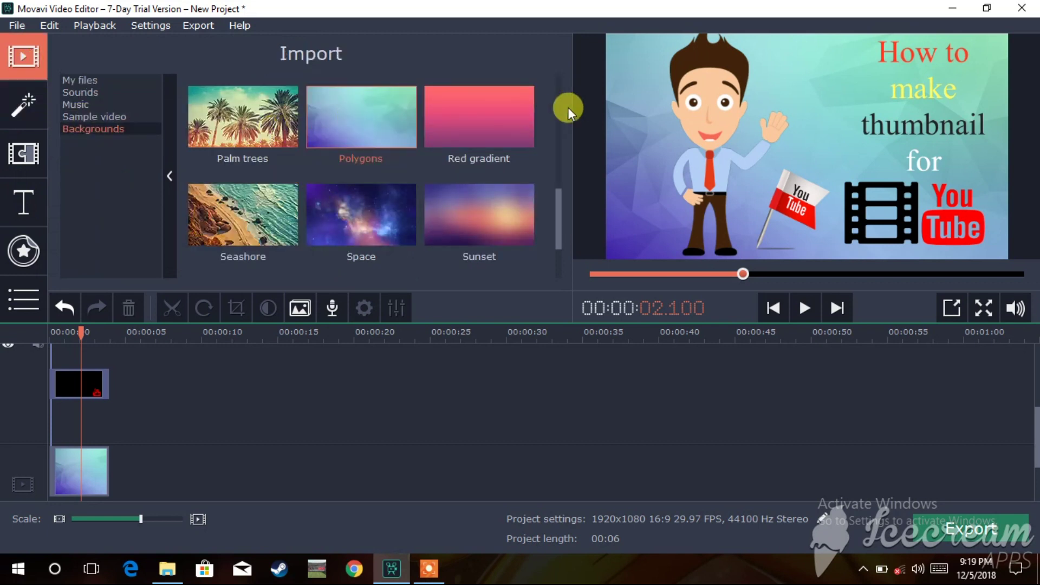
pyautogui.moveTo(563, 206)
pyautogui.mouseDown()
pyautogui.moveTo(559, 268)
pyautogui.moveTo(564, 77)
pyautogui.moveTo(557, 239)
pyautogui.moveTo(541, 195)
pyautogui.moveTo(554, 216)
pyautogui.mouseUp()
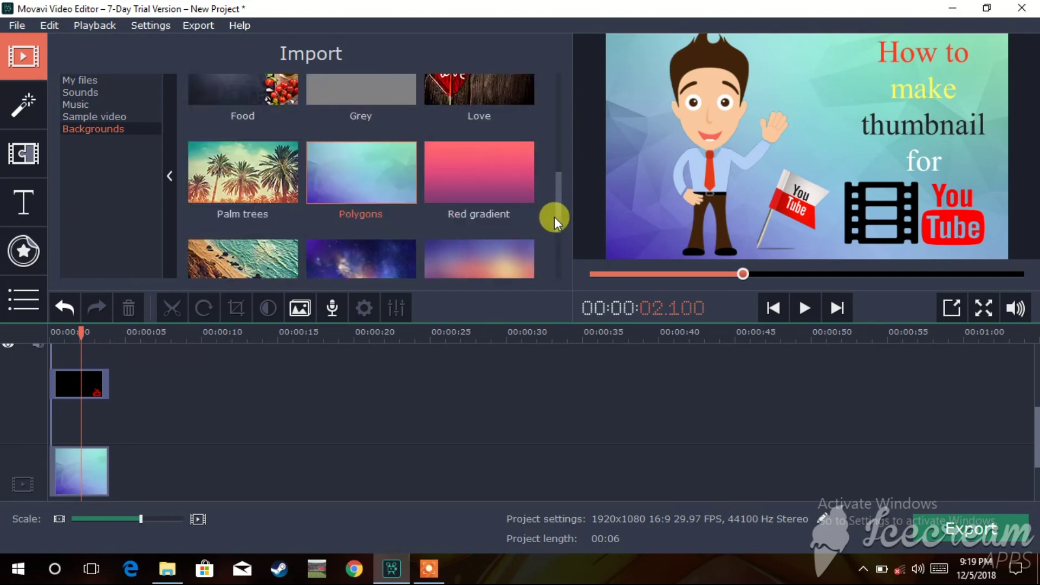
pyautogui.moveTo(458, 169); pyautogui.dragTo(156, 460)
# - Move the overlays and the title back to the timeline's start, above the Red gradient clip
pyautogui.moveTo(138, 374); pyautogui.dragTo(77, 397)
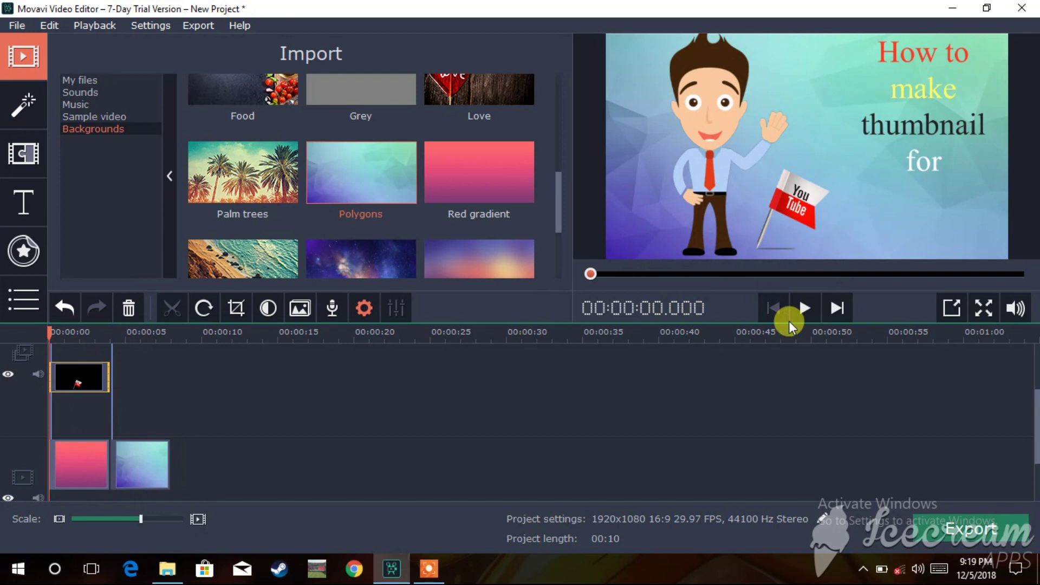
pyautogui.scroll(3, 459, 391)
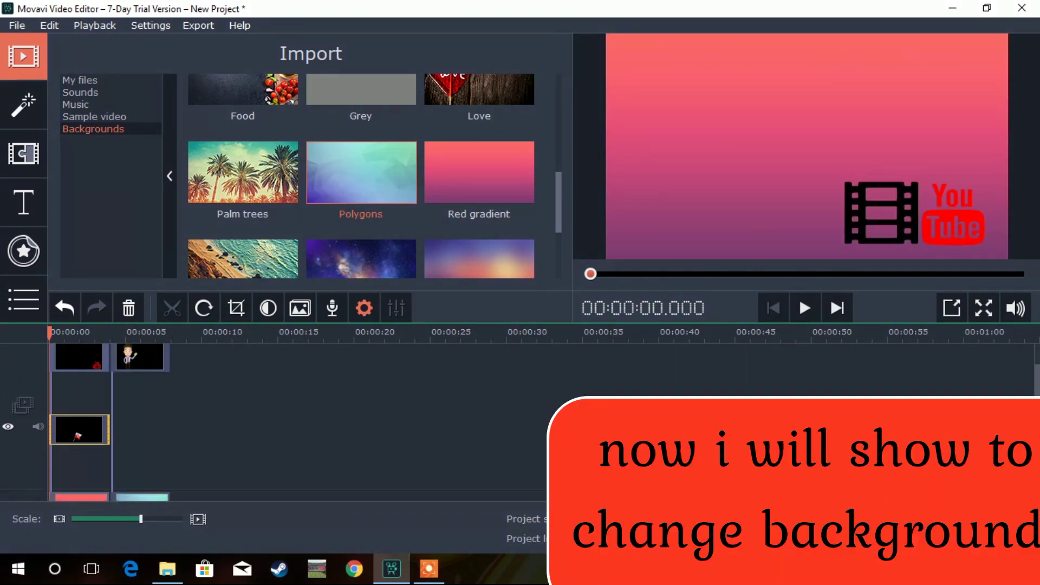
pyautogui.moveTo(138, 410); pyautogui.dragTo(70, 450)
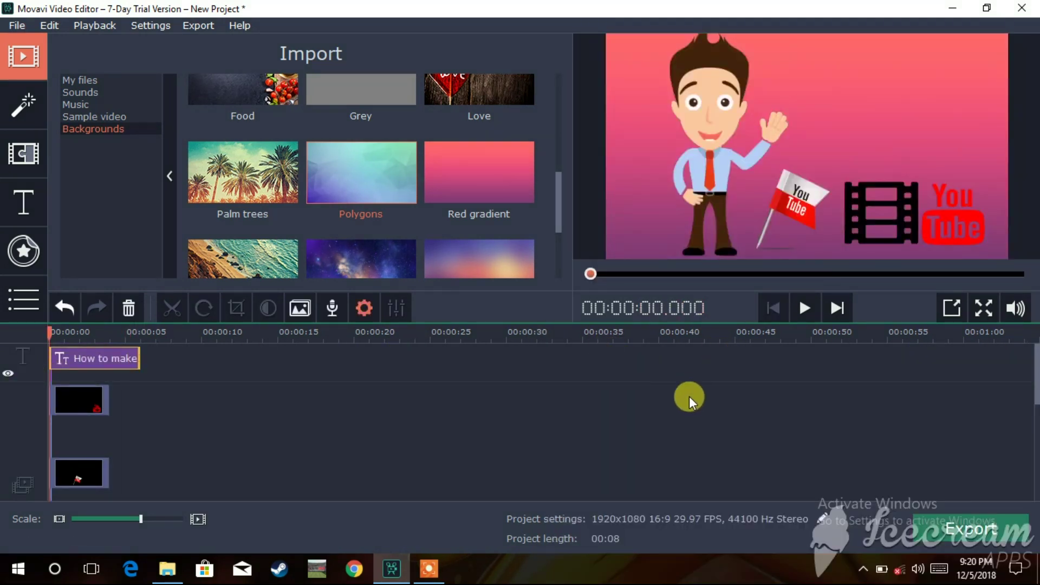
# - Delete the Polygons background clip from the main video track
pyautogui.moveTo(1036, 379); pyautogui.dragTo(1034, 455)
pyautogui.rightClick(138, 443)
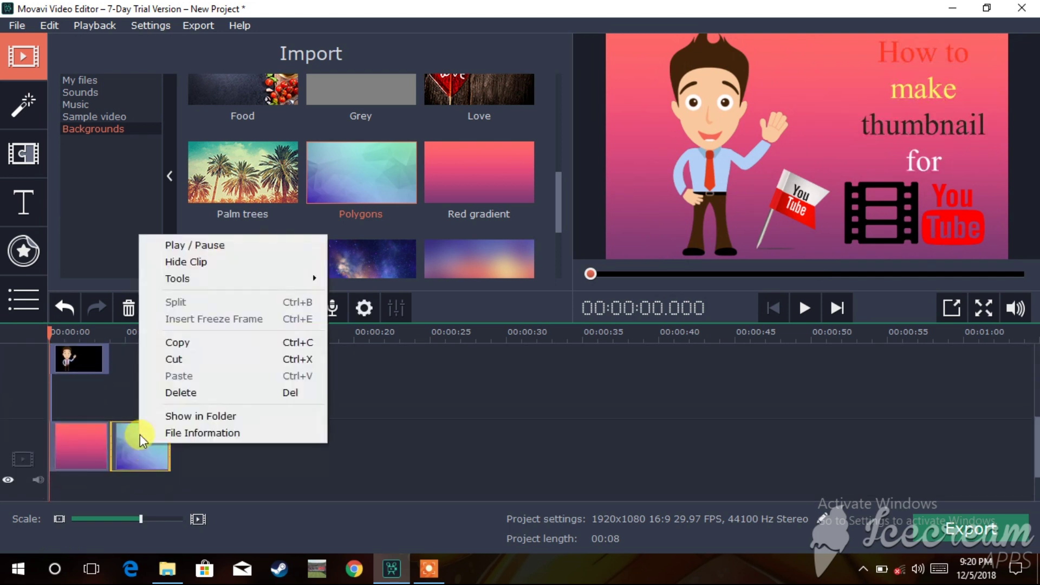
pyautogui.click(180, 393)
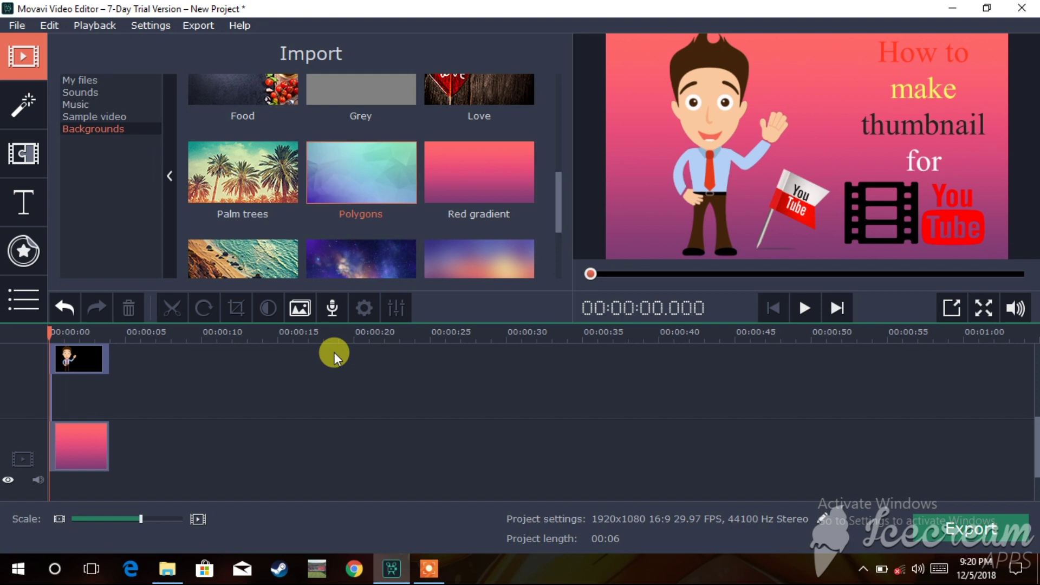
# - Recolour the word "How" in the title to blue #1464f6
pyautogui.doubleClick(936, 54)
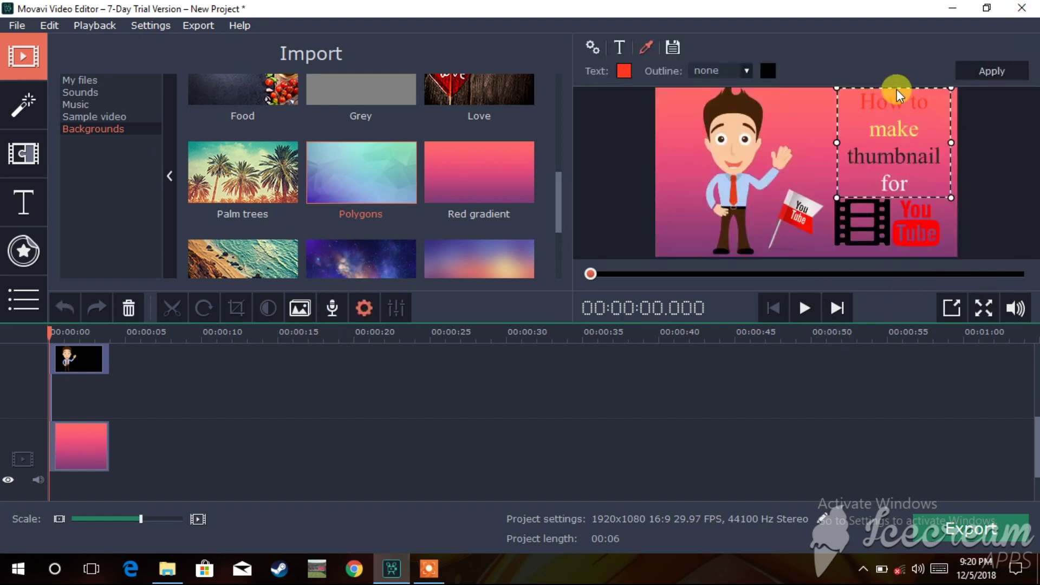
pyautogui.doubleClick(902, 102)
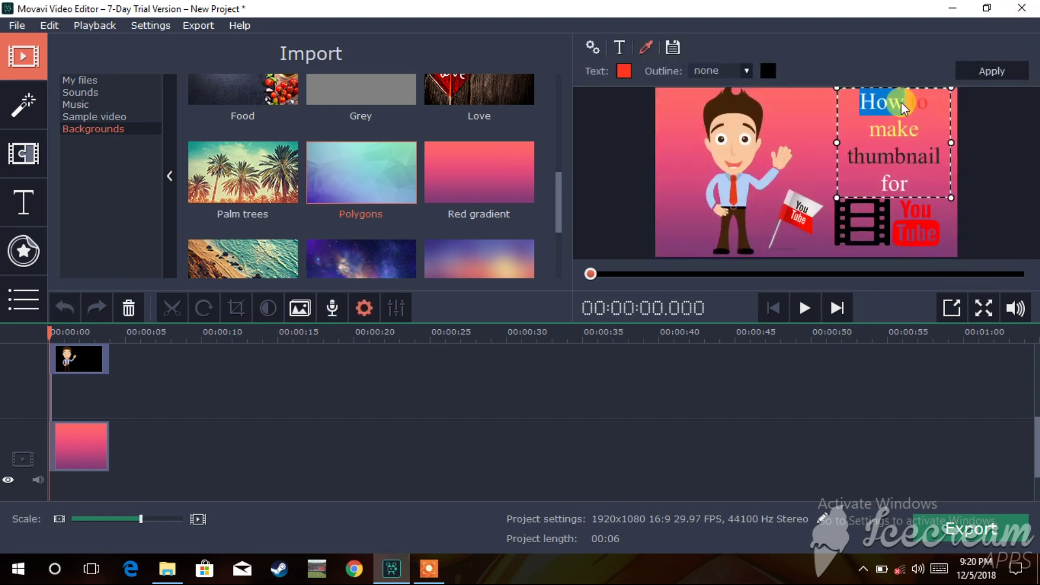
pyautogui.click(622, 72)
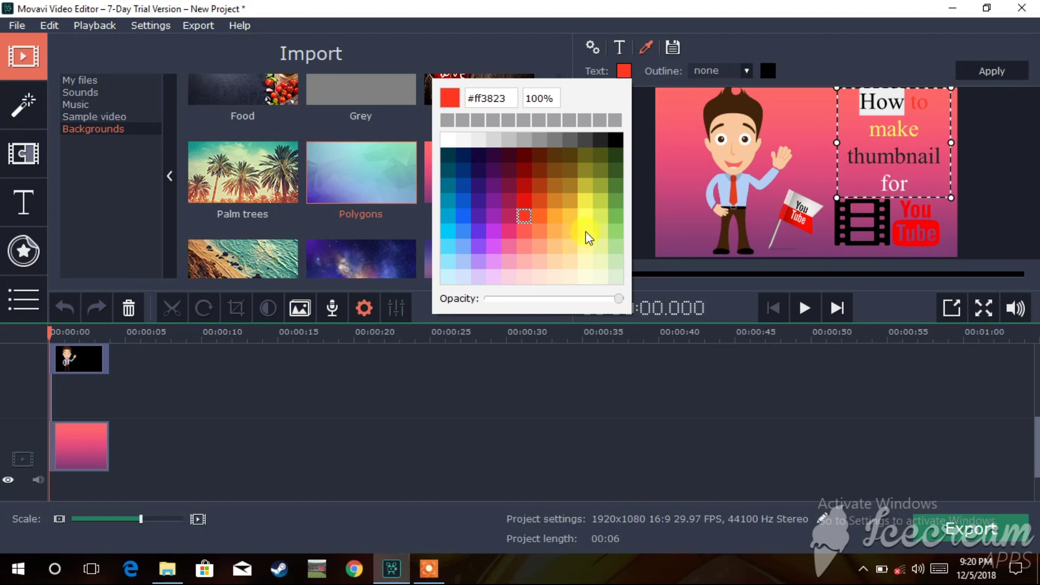
pyautogui.click(464, 214)
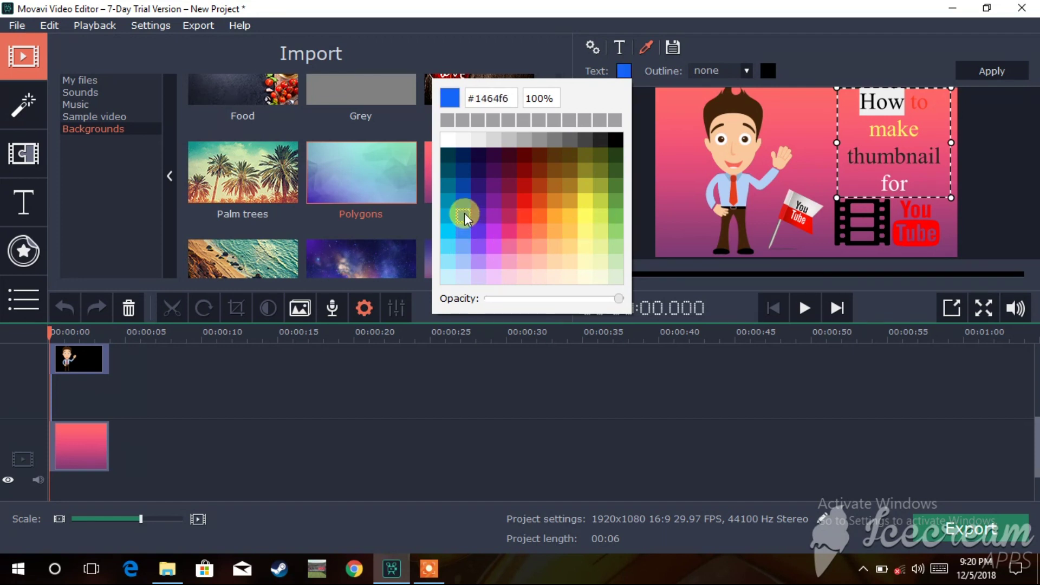
# - Recolour the word "to" in the title, trying light blue #00c8f8 before choosing dark magenta #9c1f4d
pyautogui.click(927, 103)
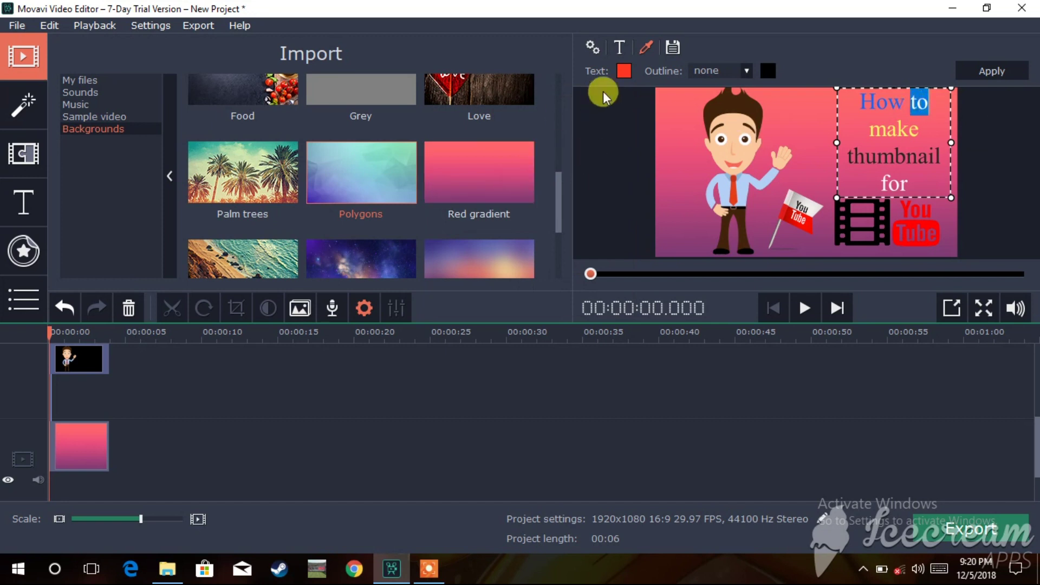
pyautogui.click(623, 70)
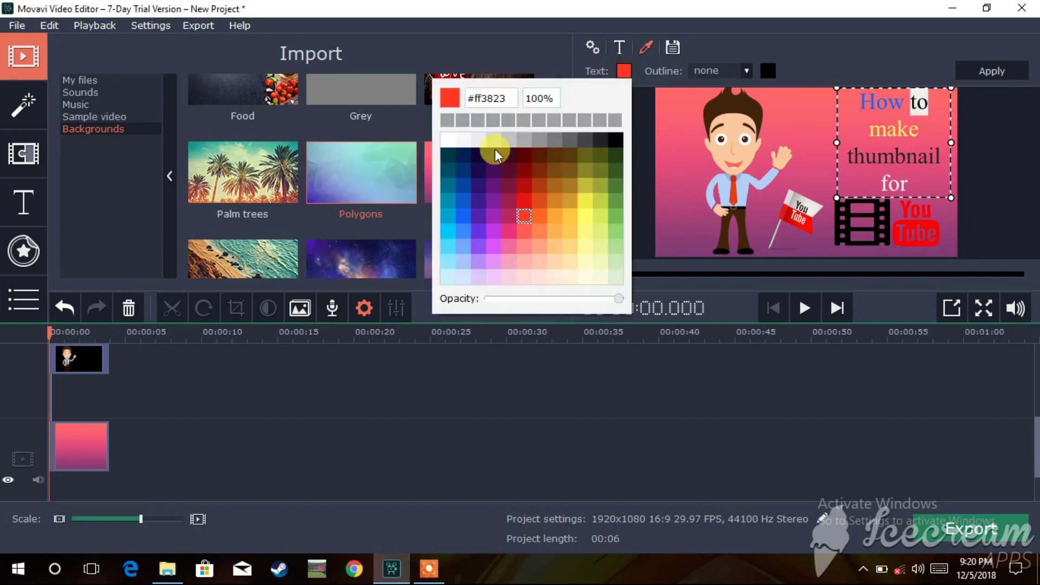
pyautogui.click(450, 236)
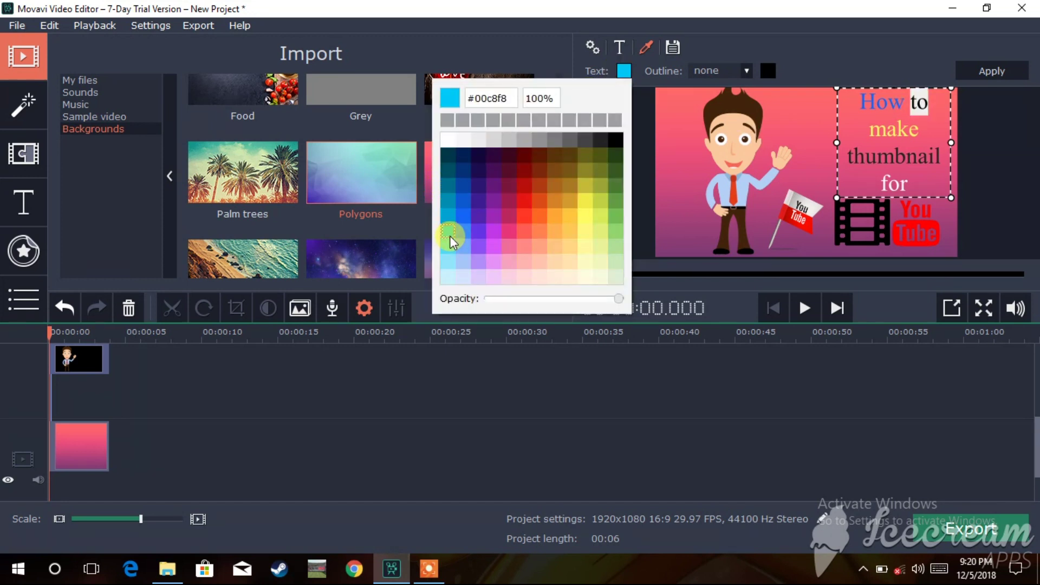
pyautogui.click(502, 204)
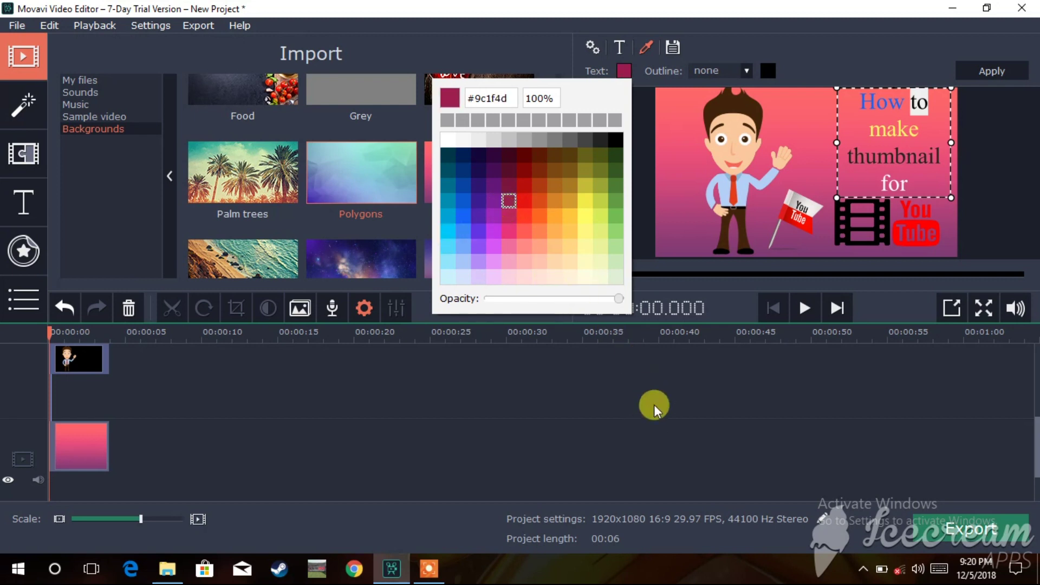
# - Close the colour palette and slightly enlarge the title, shifting it a little towards the cartoon man
pyautogui.click(683, 243)
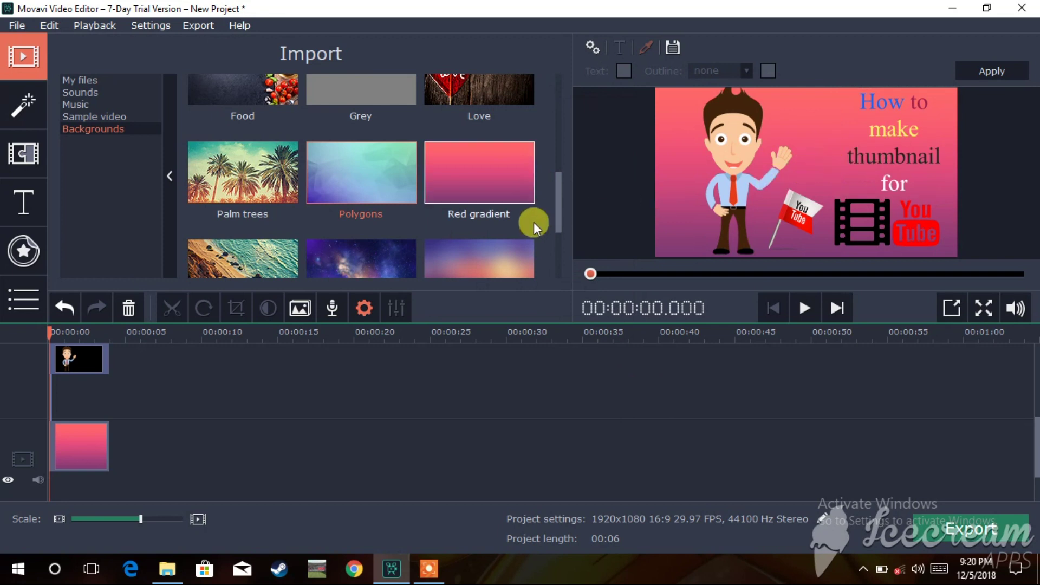
pyautogui.click(873, 214)
pyautogui.click(865, 281)
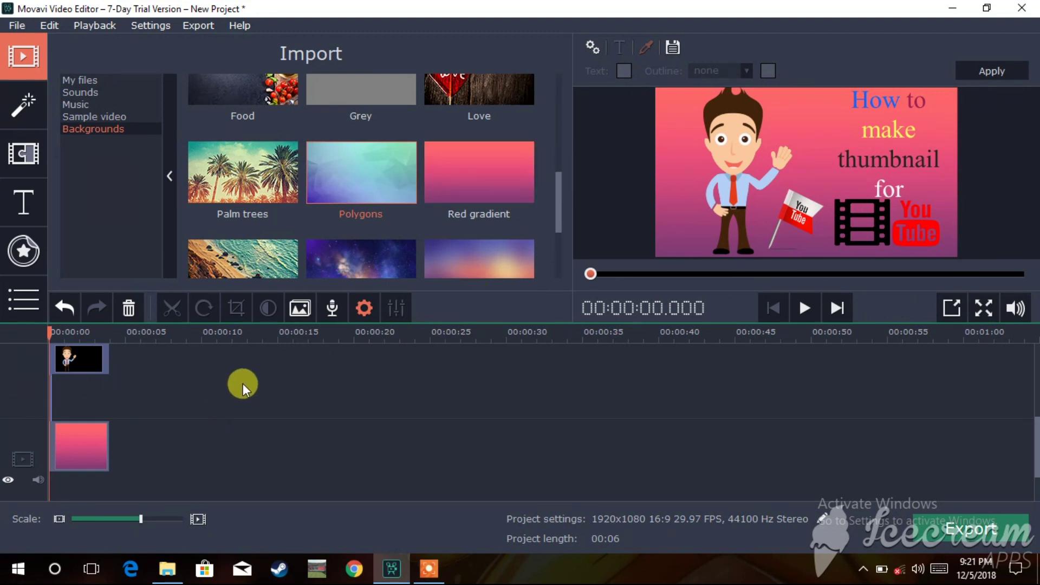
# - Search Windows for "sni" and launch the Snipping Tool
pyautogui.click(55, 569)
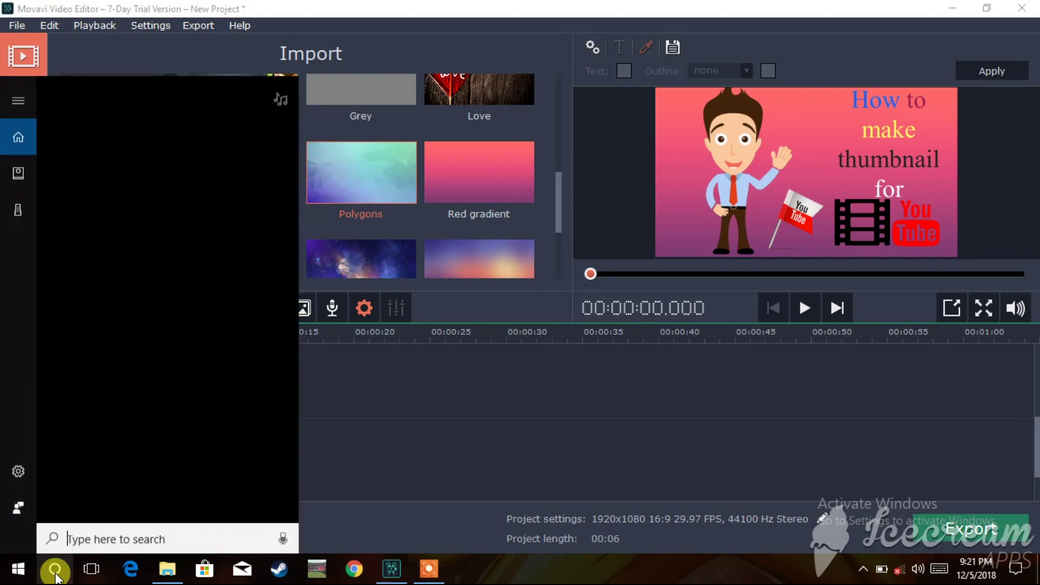
pyautogui.write('sn')
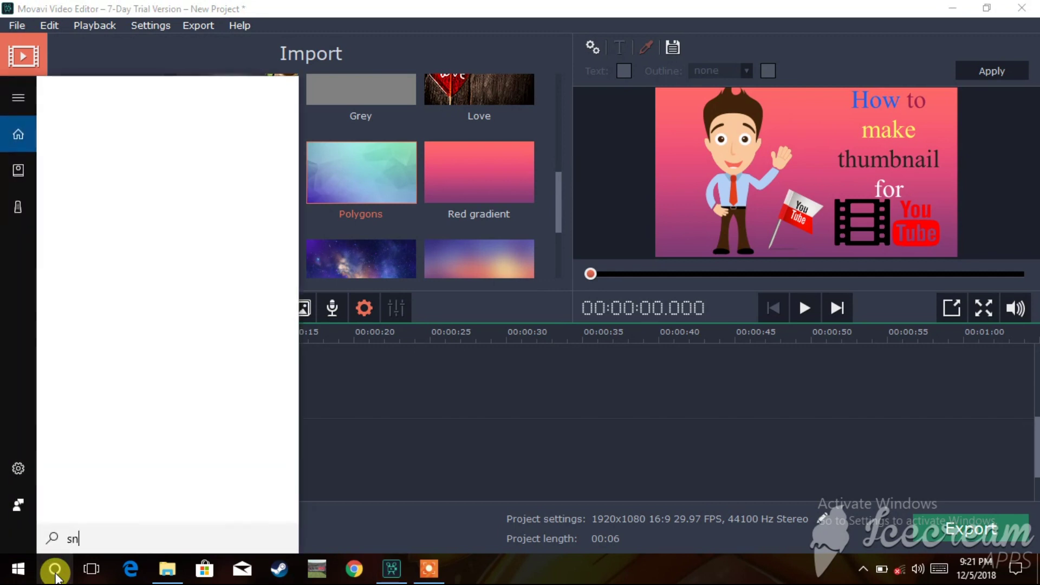
pyautogui.write('i')
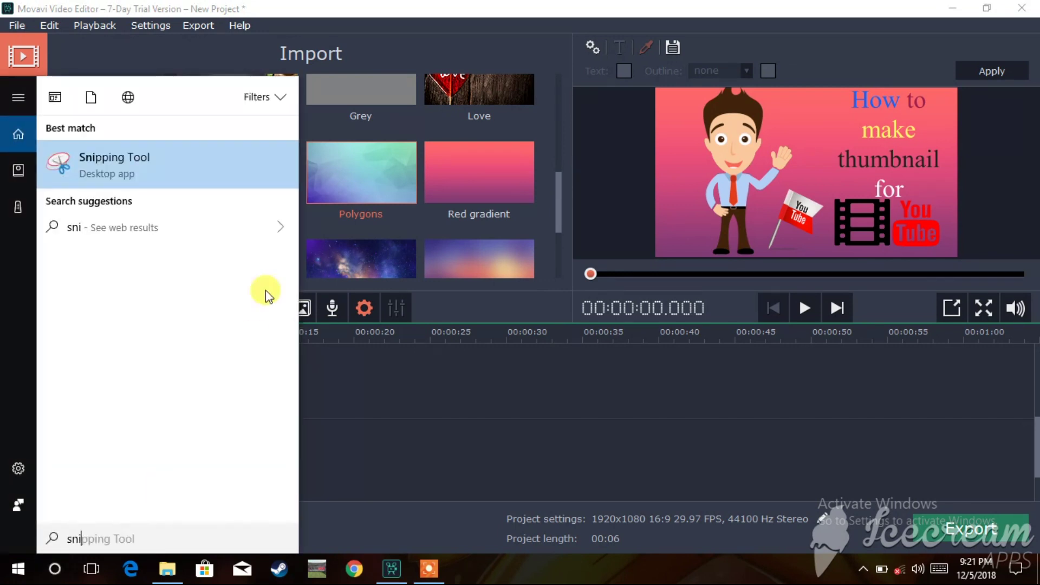
pyautogui.click(227, 164)
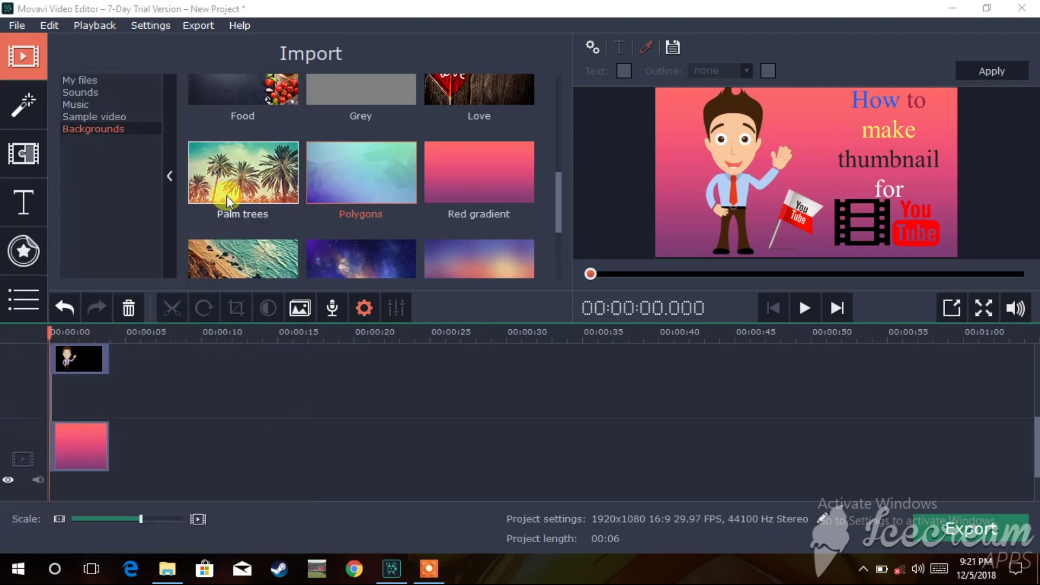
# - Capture a new rectangular snip covering the whole thumbnail image in the video editor's preview
pyautogui.click(353, 167)
pyautogui.moveTo(656, 86); pyautogui.dragTo(956, 251)
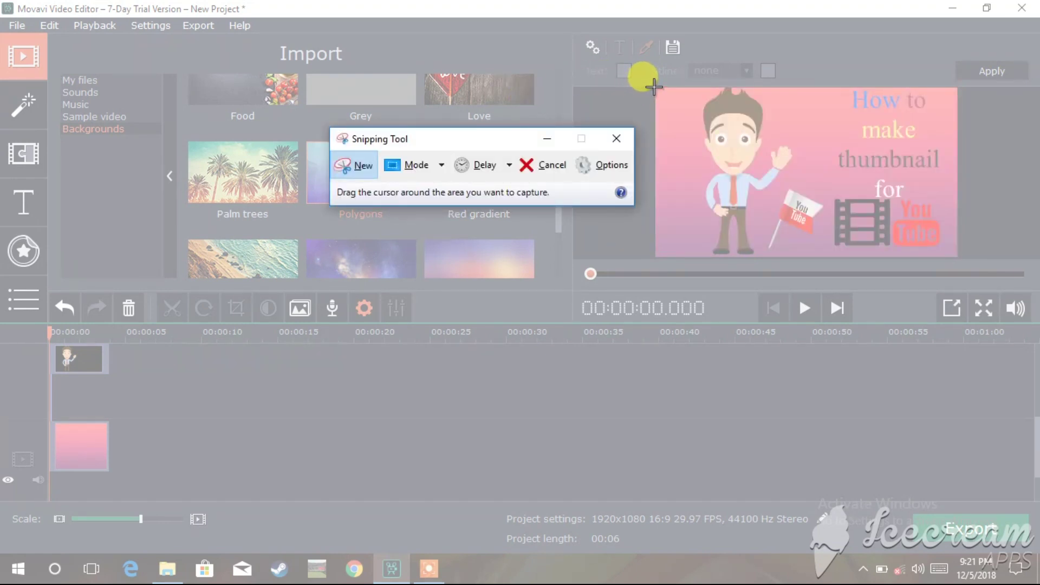
pyautogui.moveTo(654, 89)
pyautogui.mouseDown()
pyautogui.moveTo(704, 111)
pyautogui.moveTo(648, 93)
pyautogui.moveTo(656, 98)
pyautogui.mouseUp()
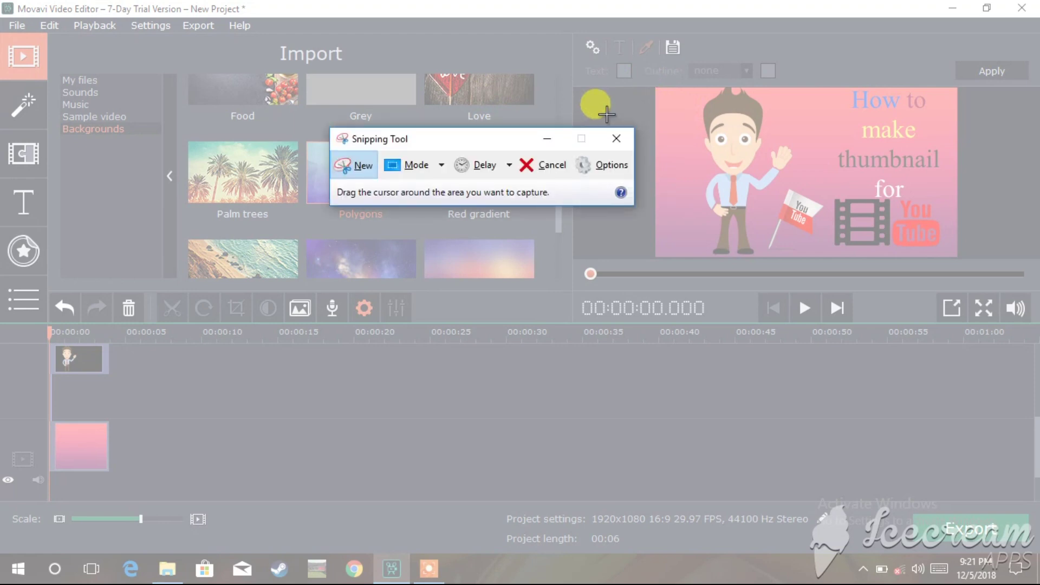
pyautogui.moveTo(655, 88); pyautogui.dragTo(956, 259)
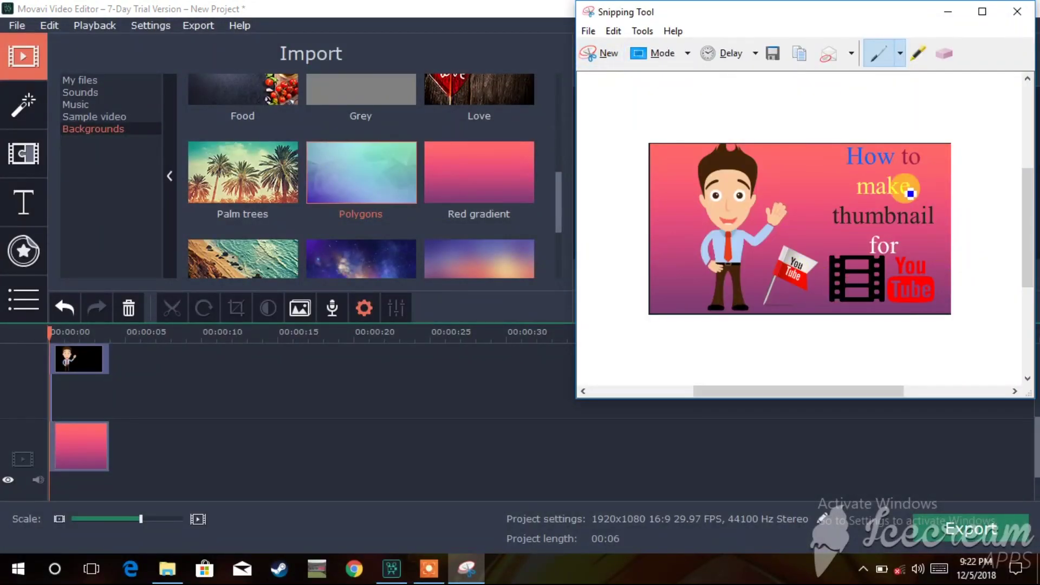
# - Save the snip as a PNG named "ss" in the Pictures folder and close the Snipping Tool
pyautogui.click(588, 31)
pyautogui.click(596, 69)
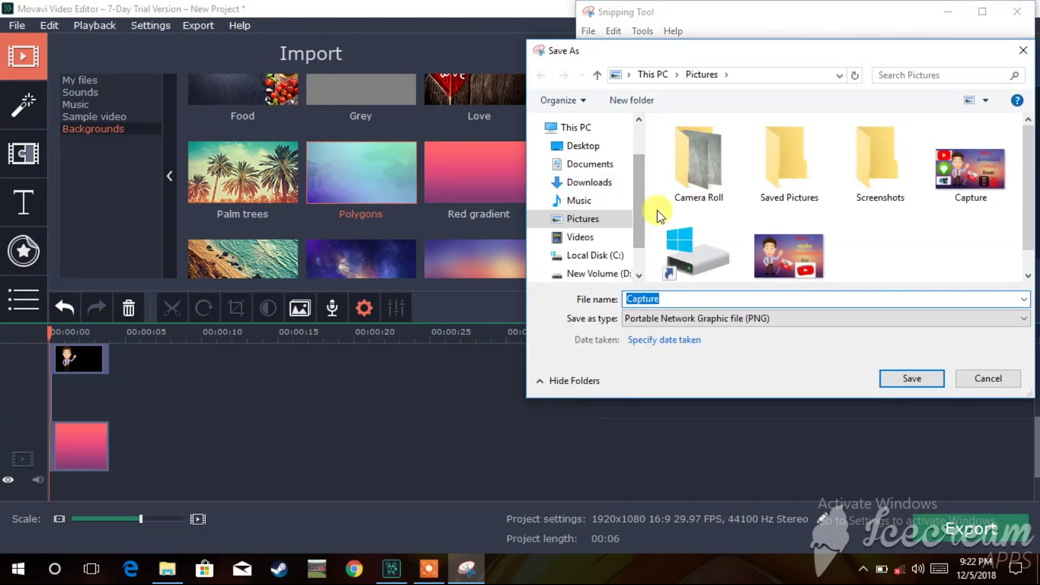
pyautogui.press('BackSpace')
pyautogui.write('ss')
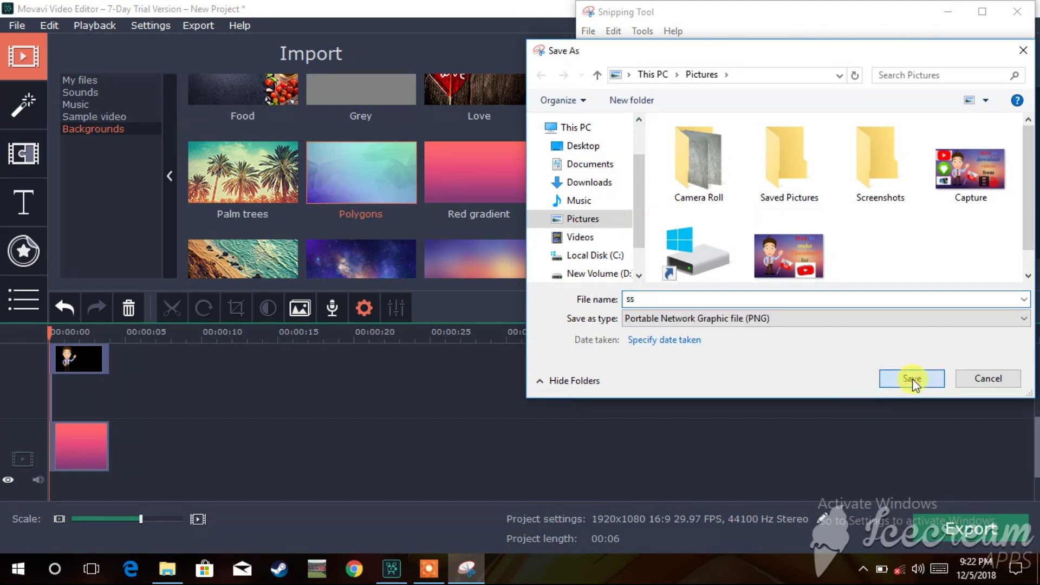
pyautogui.click(913, 379)
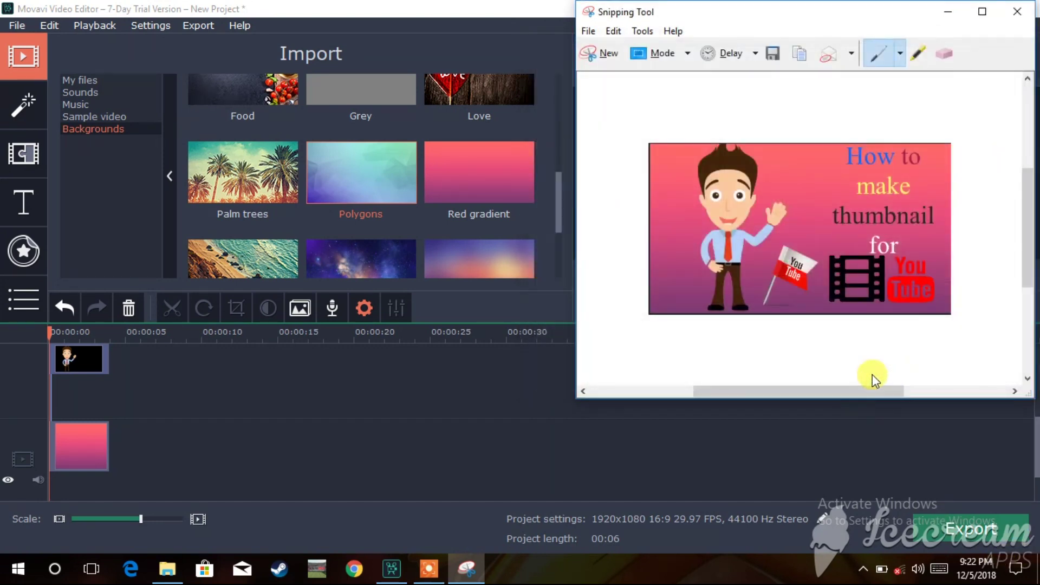
pyautogui.click(1029, 13)
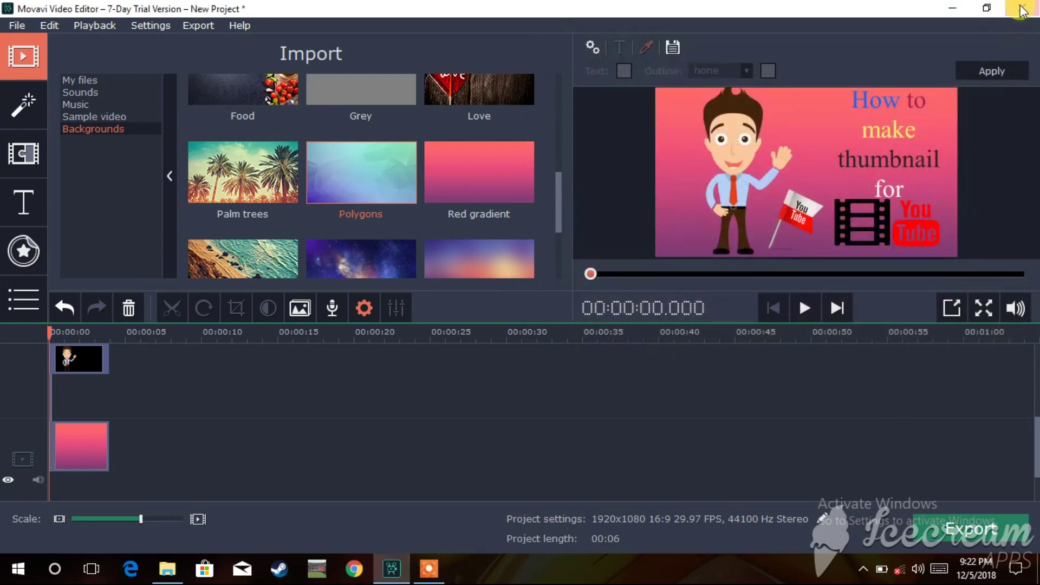